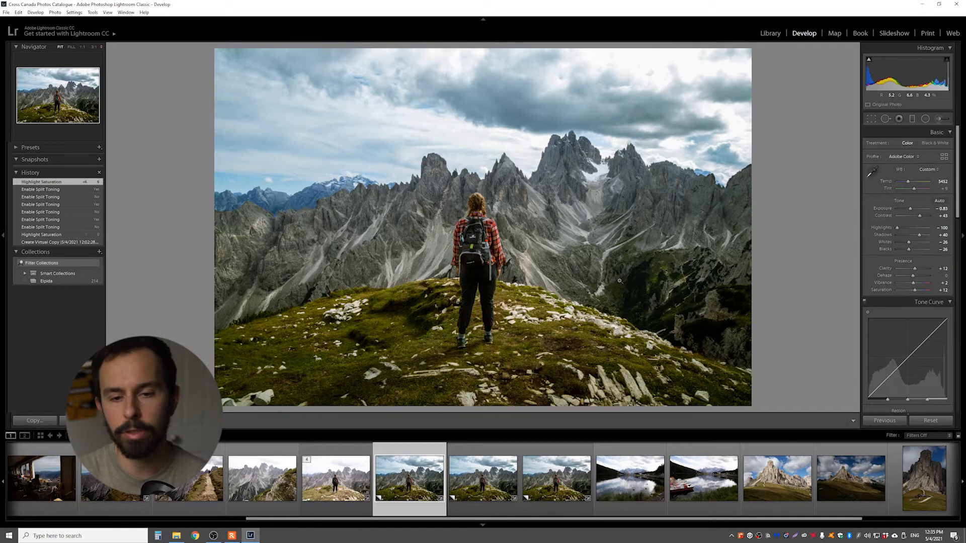
Set the exposure of the unedited hiker photo to -0.83 and compare it with the finished version beside it.
{"action": "left_click", "coordinate": [344, 477]}
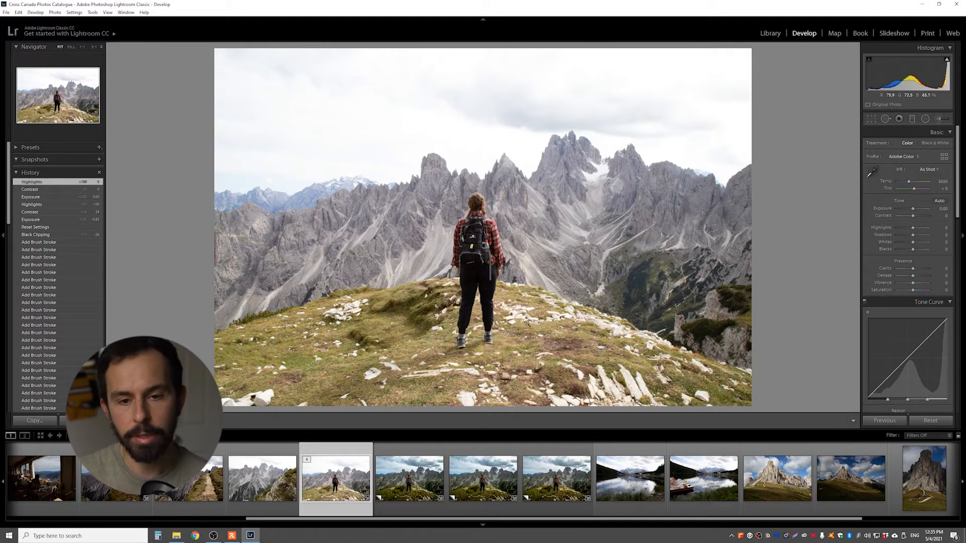
{"action": "left_click_drag", "start_coordinate": [912, 211], "coordinate": [910, 207]}
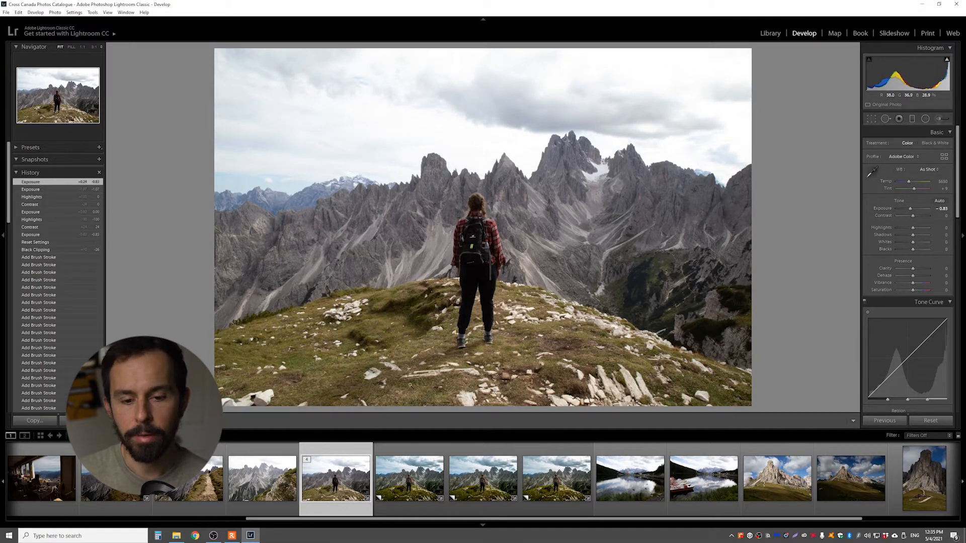
{"action": "left_click", "coordinate": [418, 470]}
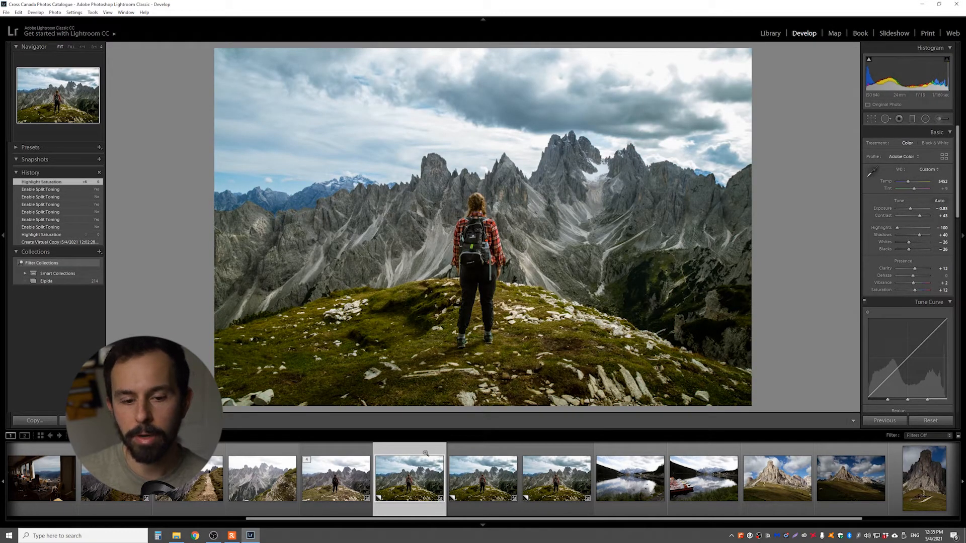
{"action": "left_click", "coordinate": [346, 490]}
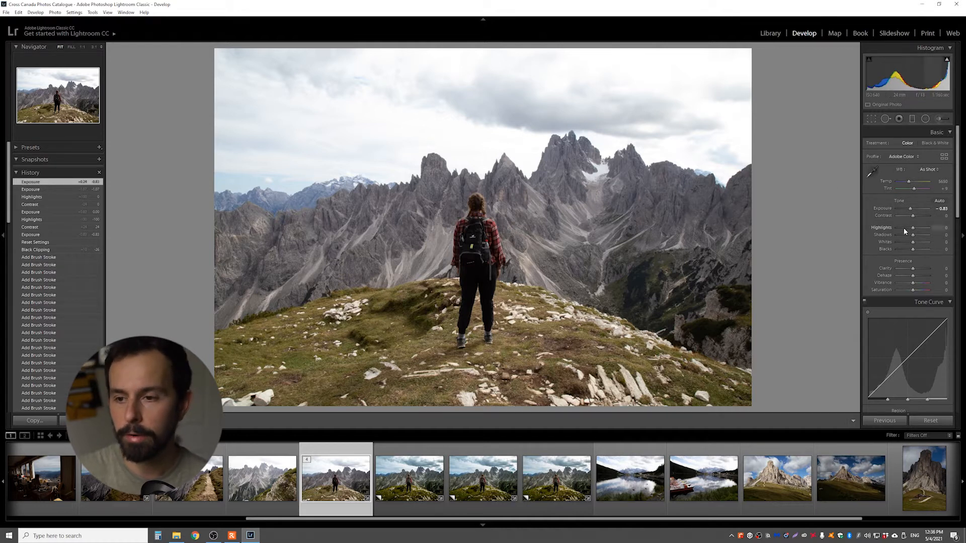
Adjust the photo's tone with contrast at +31, blacks at -14 and highlights at -100.
{"action": "left_click_drag", "start_coordinate": [912, 217], "coordinate": [917, 216]}
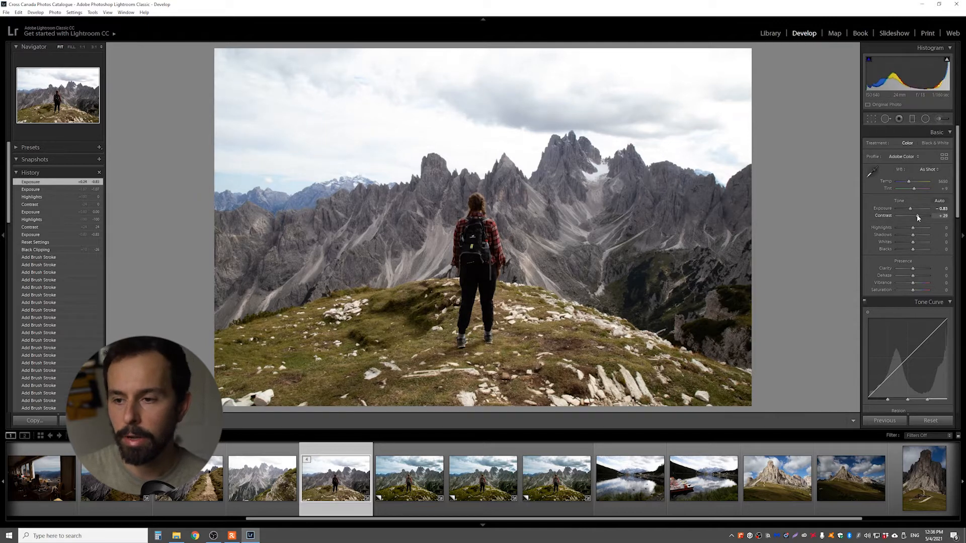
{"action": "left_click_drag", "start_coordinate": [918, 218], "coordinate": [918, 218]}
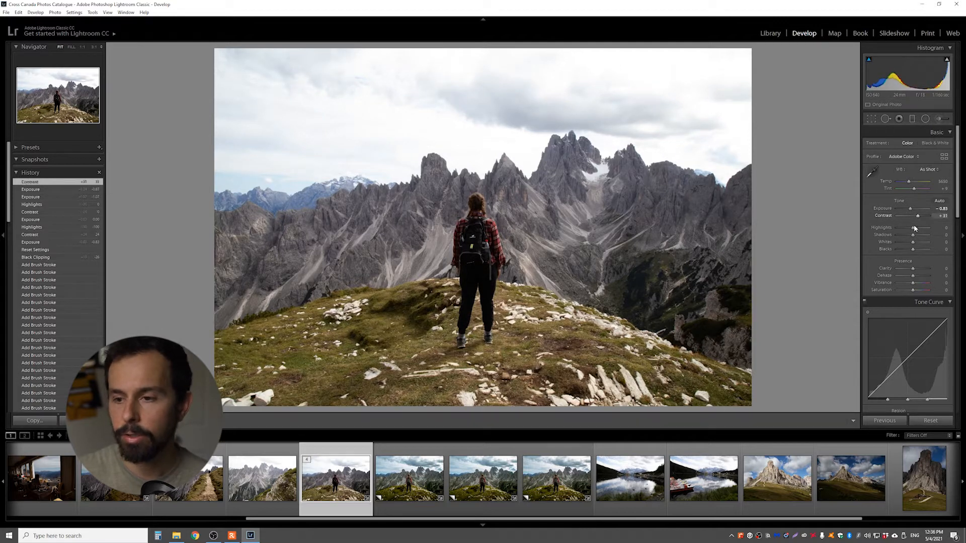
{"action": "left_click_drag", "start_coordinate": [912, 250], "coordinate": [909, 252]}
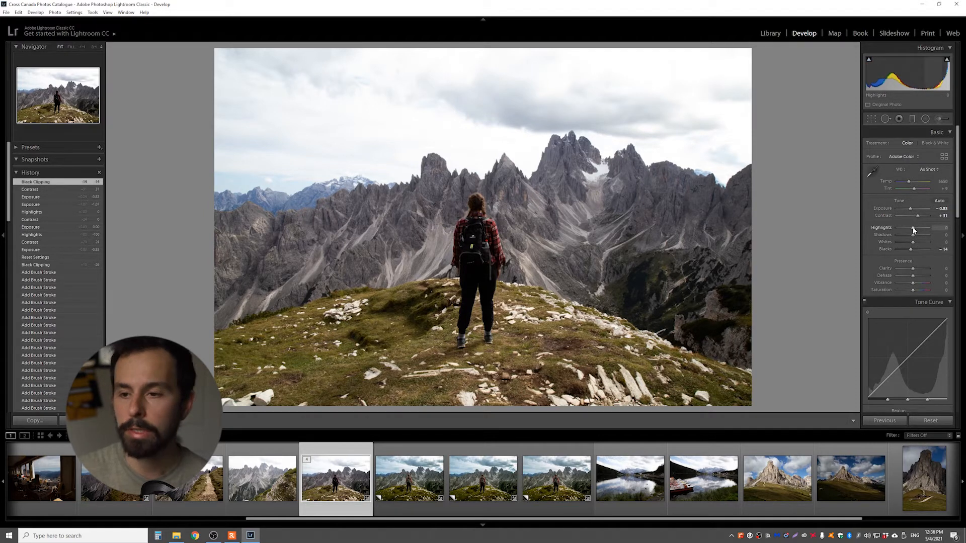
{"action": "left_click_drag", "start_coordinate": [910, 229], "coordinate": [815, 229]}
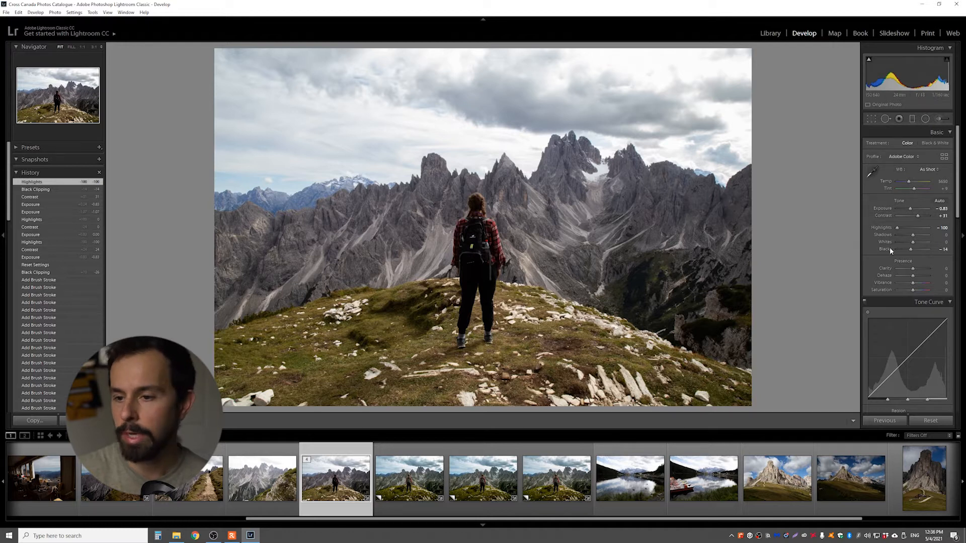
Set the photo's presence values to clarity +10, vibrance +5 and saturation +12.
{"action": "left_click_drag", "start_coordinate": [914, 270], "coordinate": [917, 271]}
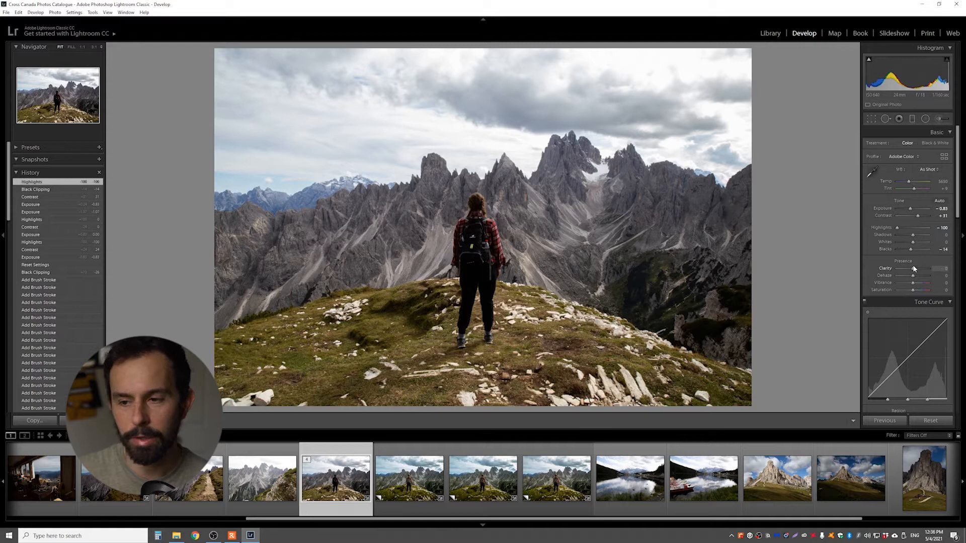
{"action": "left_click_drag", "start_coordinate": [913, 268], "coordinate": [916, 269]}
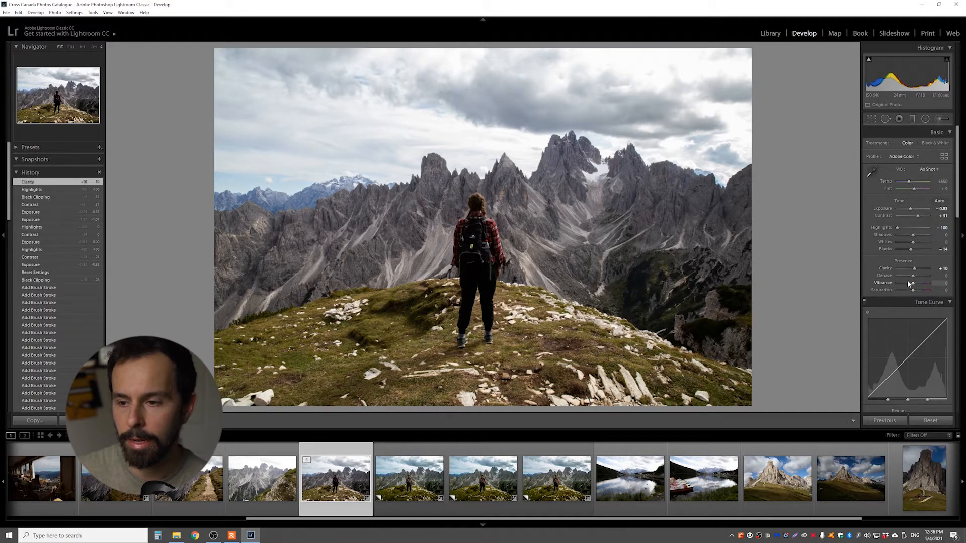
{"action": "left_click", "coordinate": [946, 284]}
{"action": "type", "text": "5"}
{"action": "key", "text": "Return"}
{"action": "left_click", "coordinate": [944, 290]}
{"action": "type", "text": "12"}
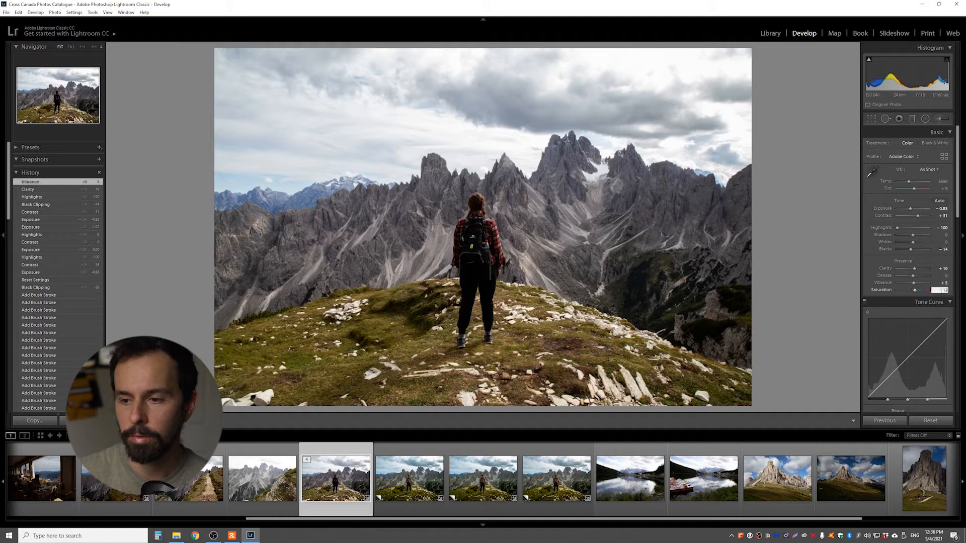
{"action": "key", "text": "Return"}
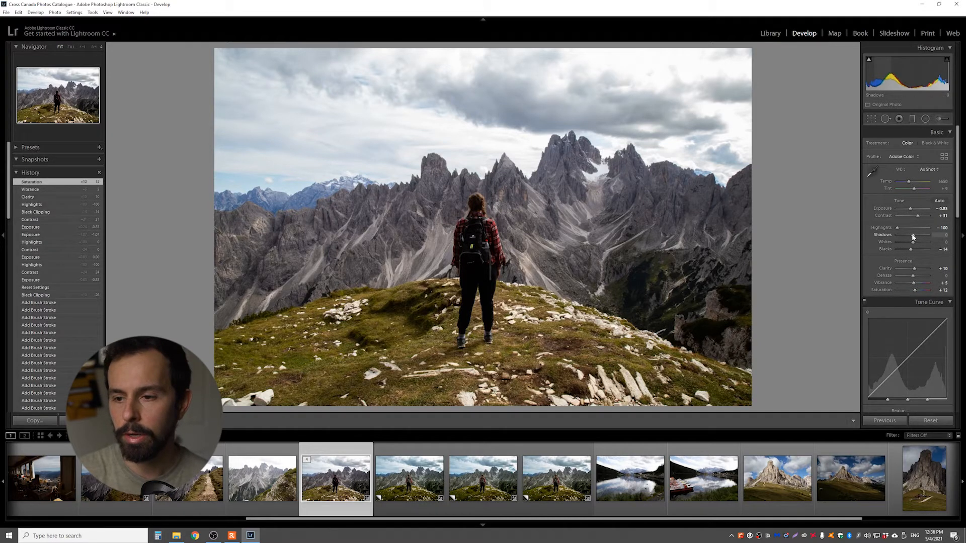
Lift the shadows to +43, and try out the whites before resetting them to 0.
{"action": "left_click_drag", "start_coordinate": [913, 236], "coordinate": [921, 236]}
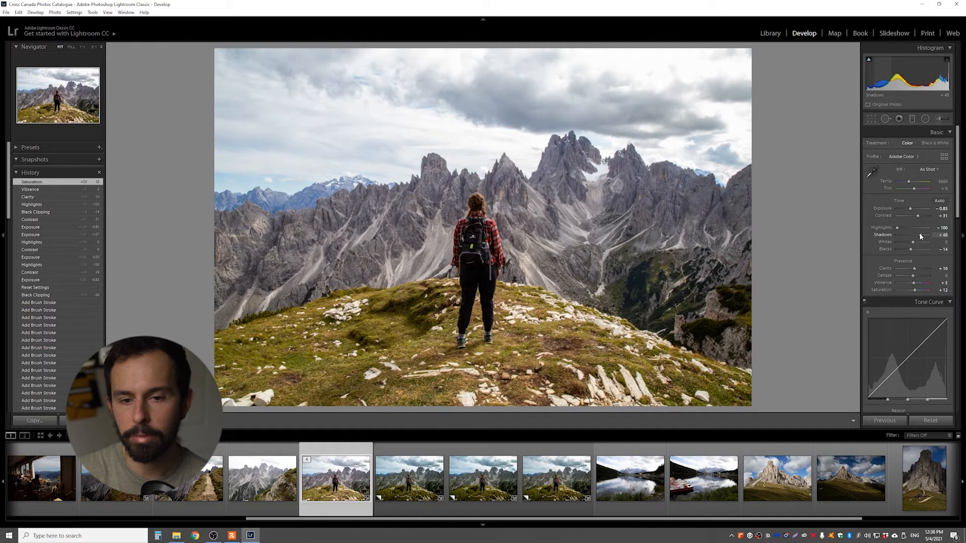
{"action": "left_click_drag", "start_coordinate": [919, 234], "coordinate": [903, 241]}
{"action": "double_click", "coordinate": [911, 243]}
{"action": "double_click", "coordinate": [903, 241]}
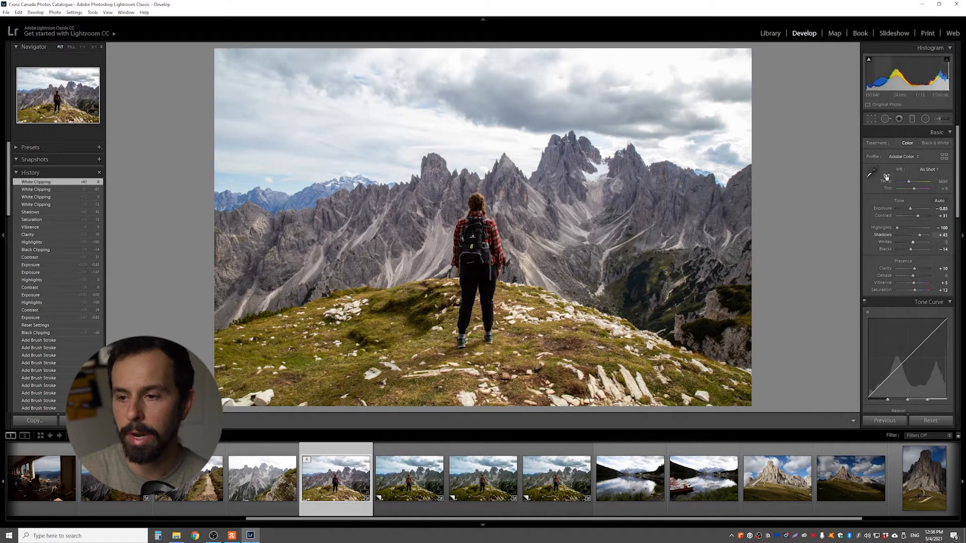
Using the finished version as a reference, set the whites to -26 and the blacks to -24, and check the before/after comparison.
{"action": "left_click", "coordinate": [426, 475]}
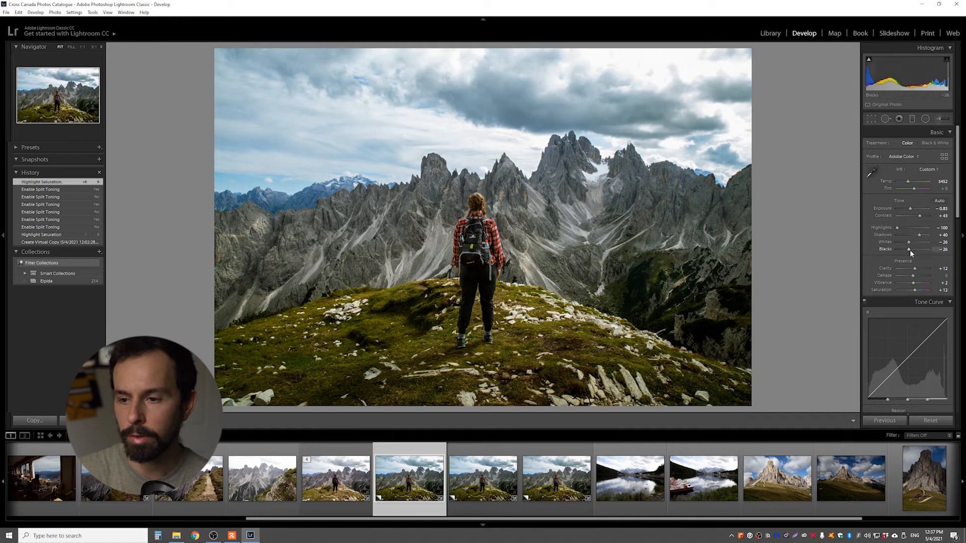
{"action": "left_click", "coordinate": [335, 478]}
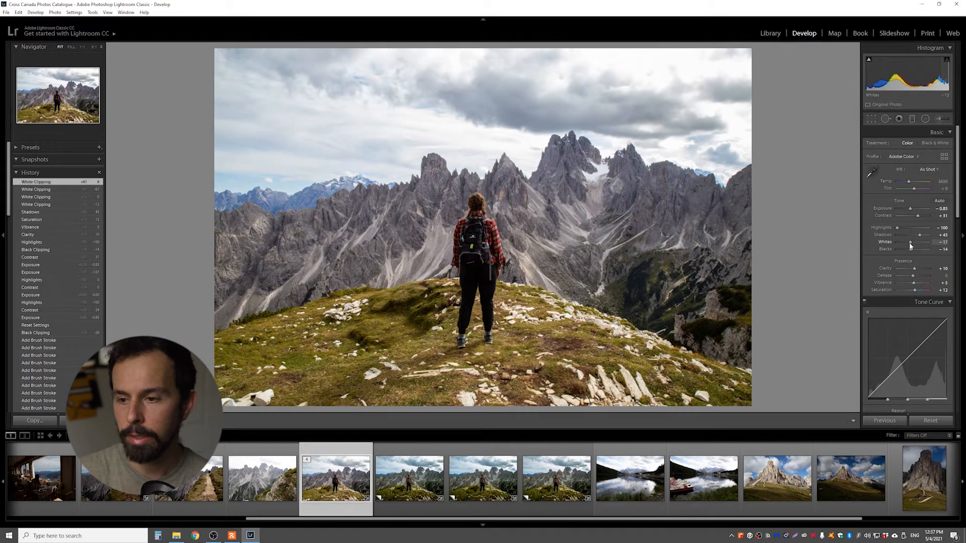
{"action": "left_click_drag", "start_coordinate": [910, 243], "coordinate": [907, 247]}
{"action": "double_click", "coordinate": [911, 250]}
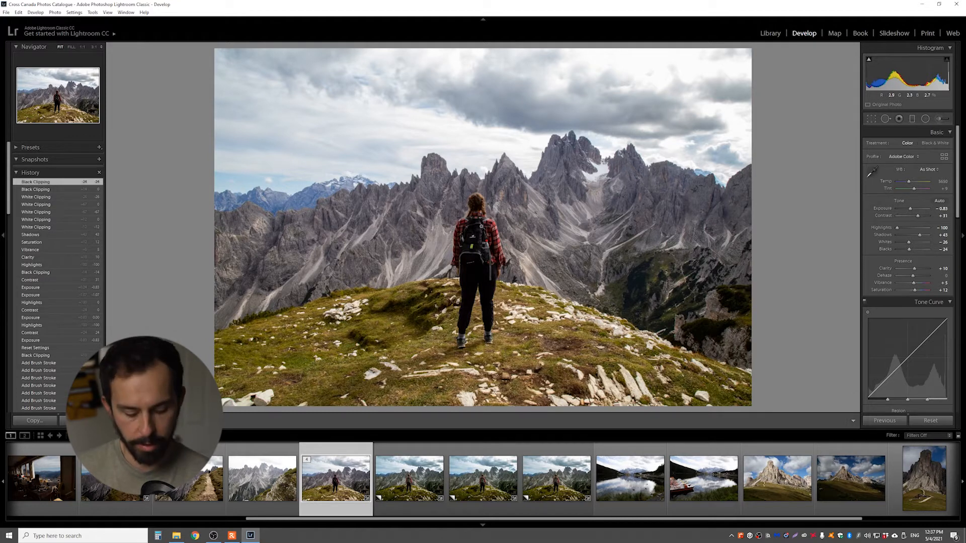
{"action": "key", "text": "y"}
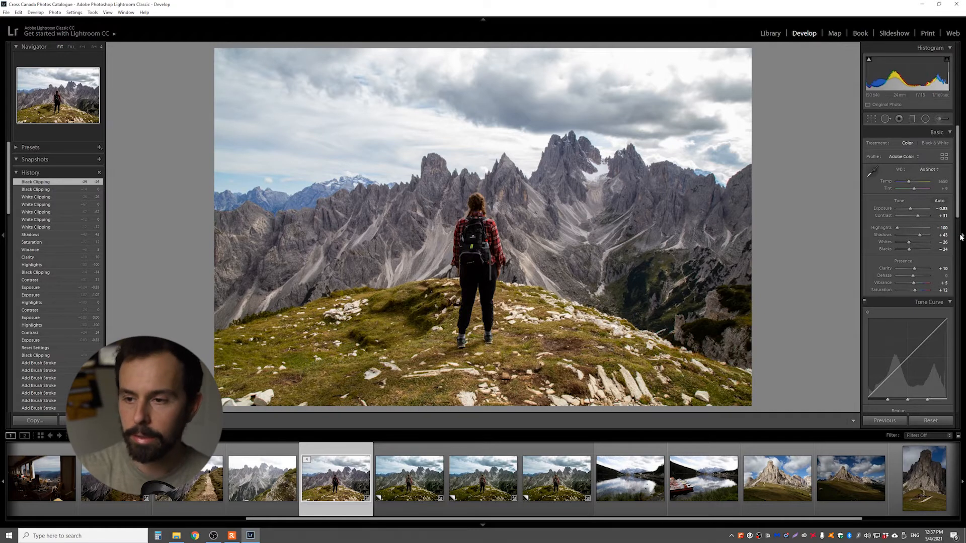
Split-tone the highlights with hue 214 and saturation 4.
{"action": "scroll", "coordinate": [958, 217], "scroll_direction": "down", "scroll_amount": 5}
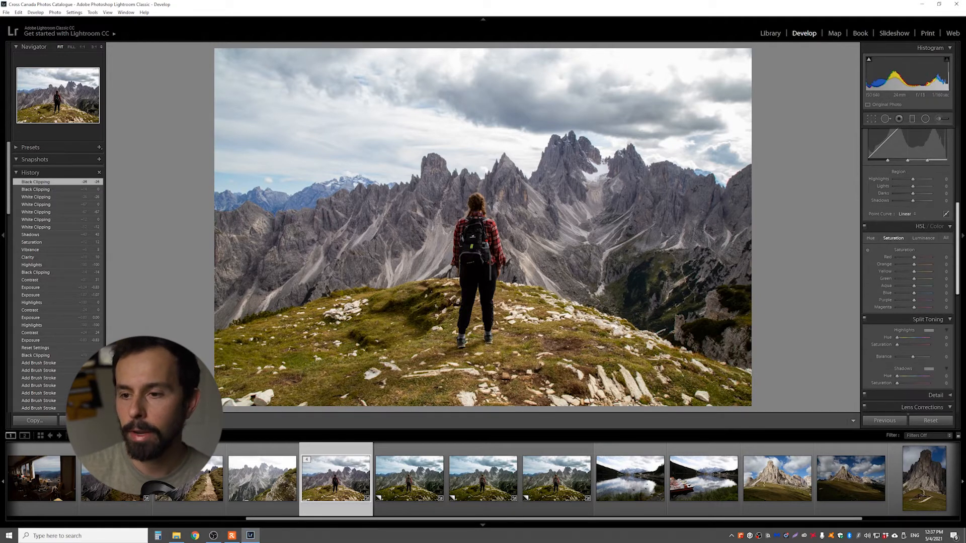
{"action": "scroll", "coordinate": [958, 252], "scroll_direction": "down", "scroll_amount": 3}
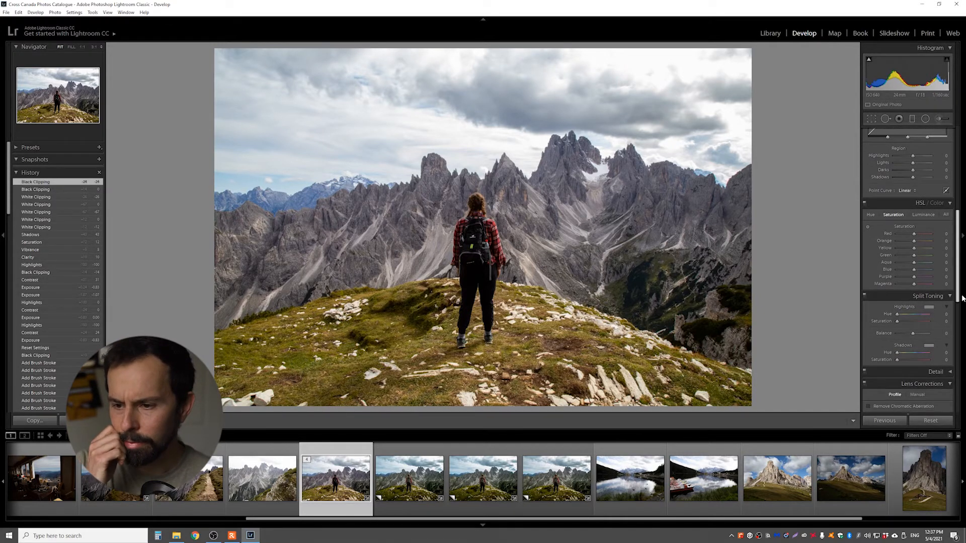
{"action": "scroll", "coordinate": [962, 307], "scroll_direction": "down", "scroll_amount": 1}
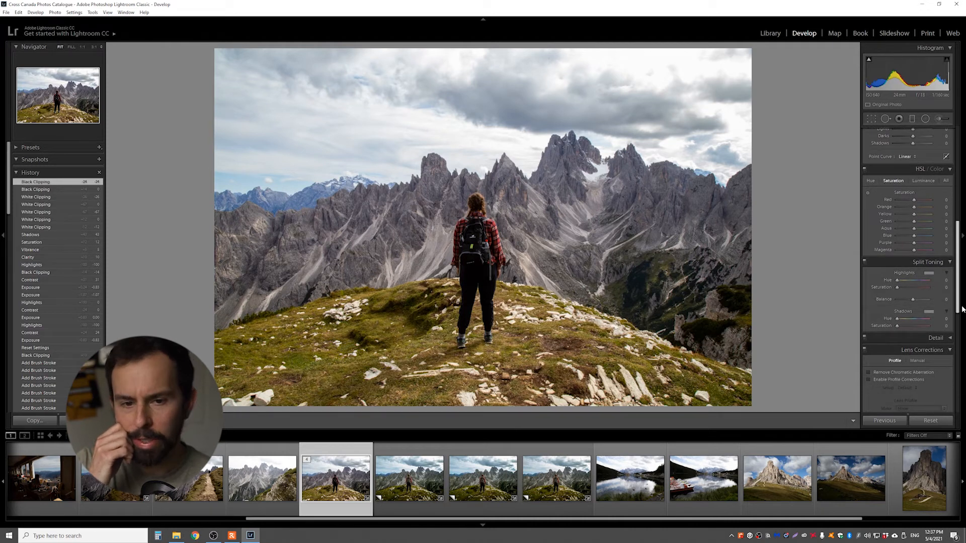
{"action": "scroll", "coordinate": [962, 309], "scroll_direction": "down", "scroll_amount": 3}
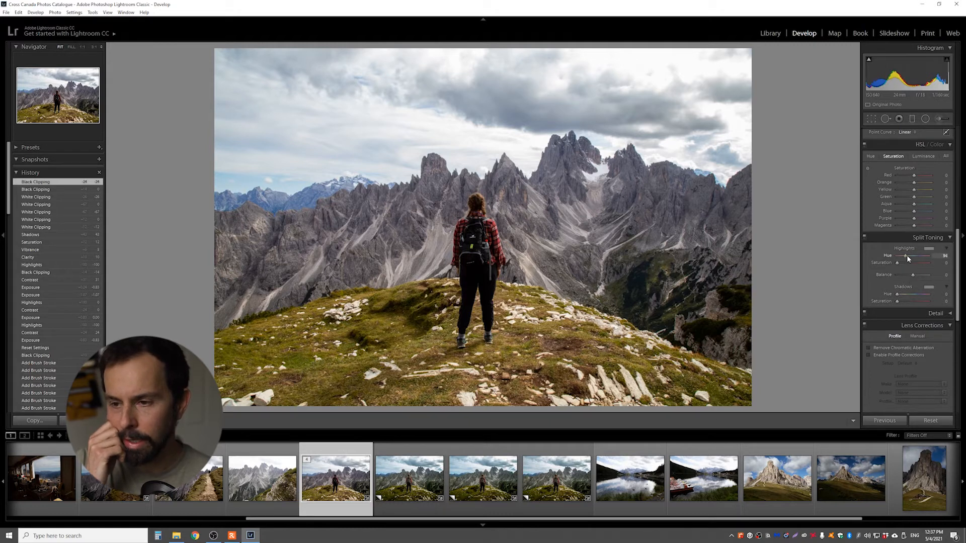
{"action": "left_click_drag", "start_coordinate": [916, 253], "coordinate": [899, 262]}
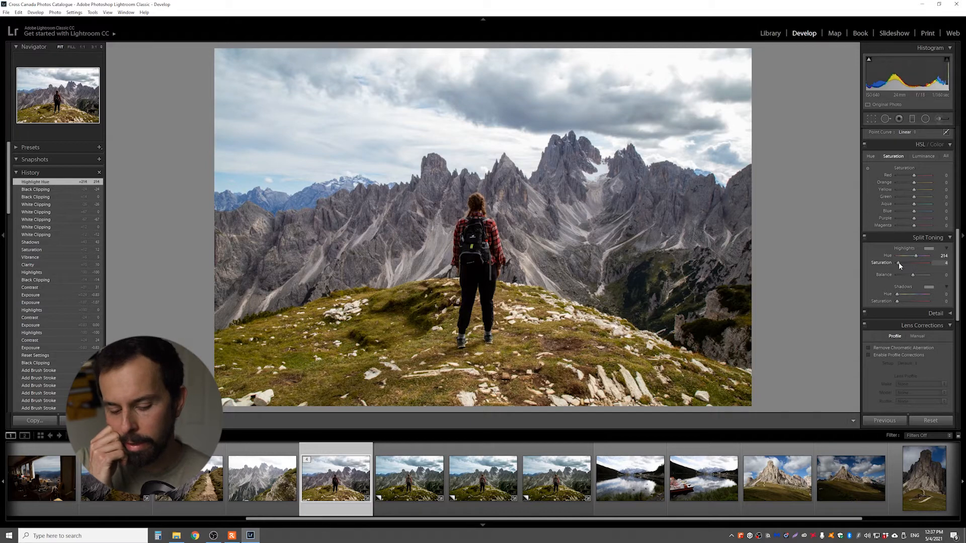
{"action": "left_click_drag", "start_coordinate": [898, 261], "coordinate": [898, 261]}
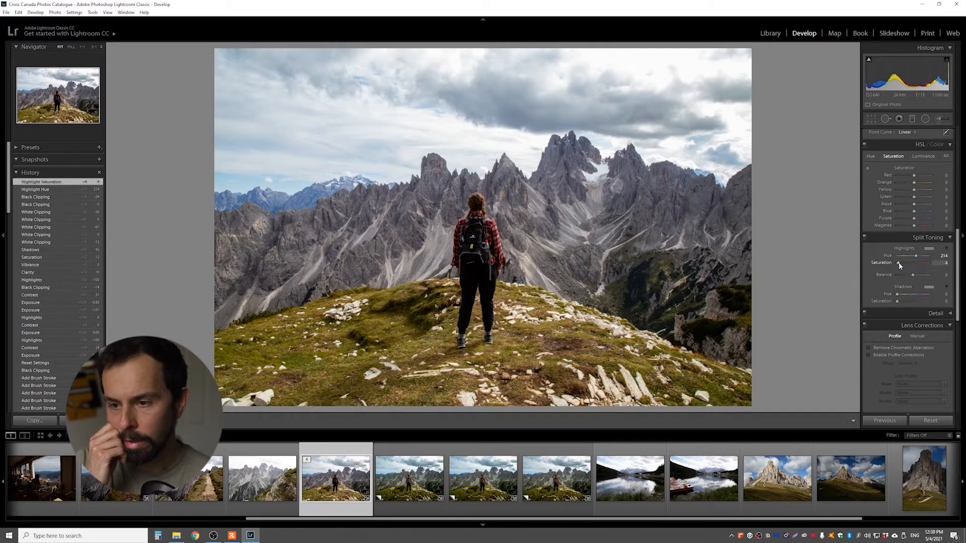
Split-tone the shadows with hue 81 and saturation 21, and set the highlight saturation to 6.
{"action": "left_click_drag", "start_coordinate": [897, 294], "coordinate": [904, 294]}
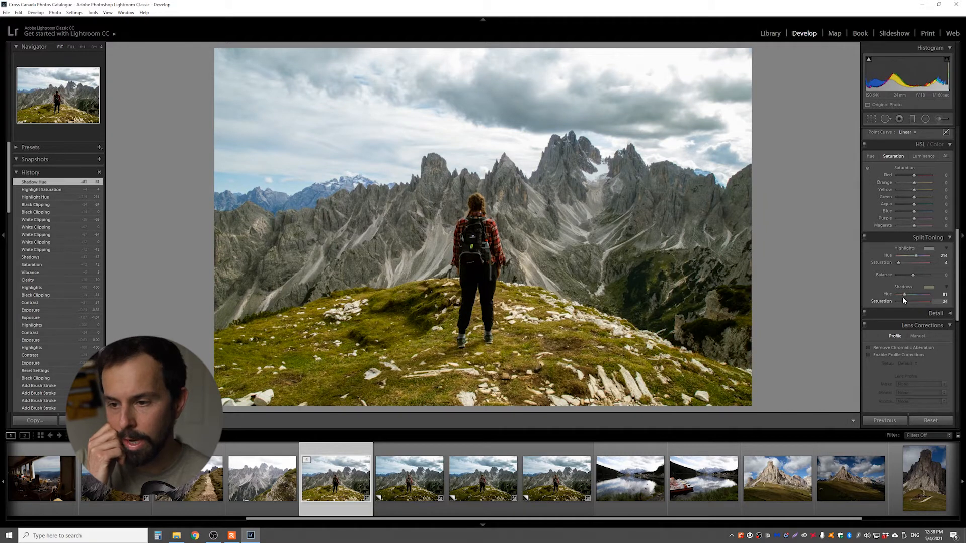
{"action": "left_click_drag", "start_coordinate": [902, 298], "coordinate": [901, 297]}
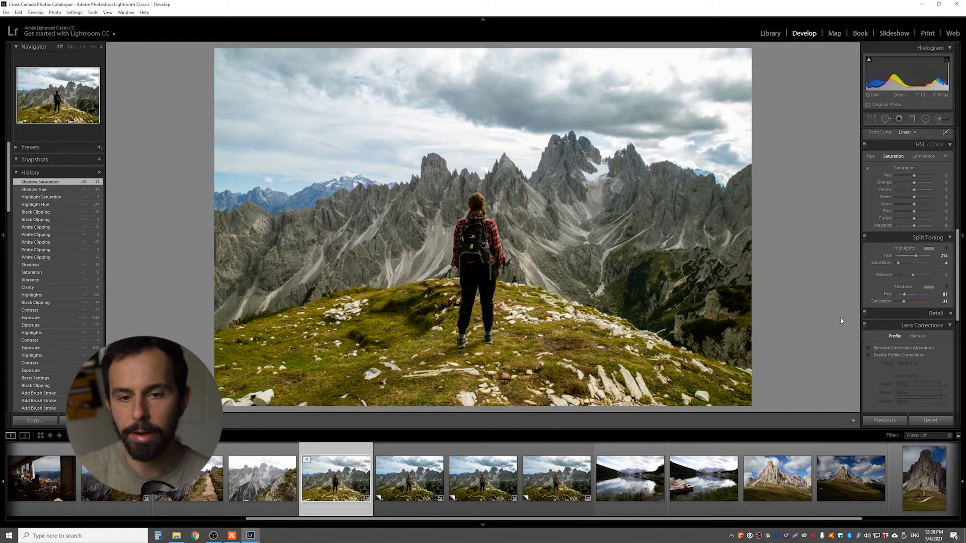
{"action": "left_click", "coordinate": [925, 288]}
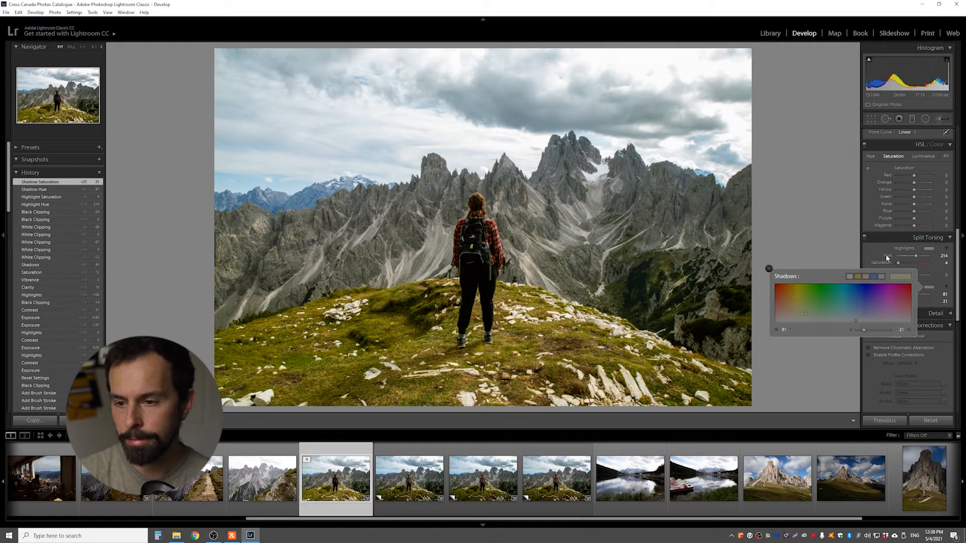
{"action": "left_click", "coordinate": [887, 257]}
{"action": "left_click_drag", "start_coordinate": [897, 265], "coordinate": [900, 263]}
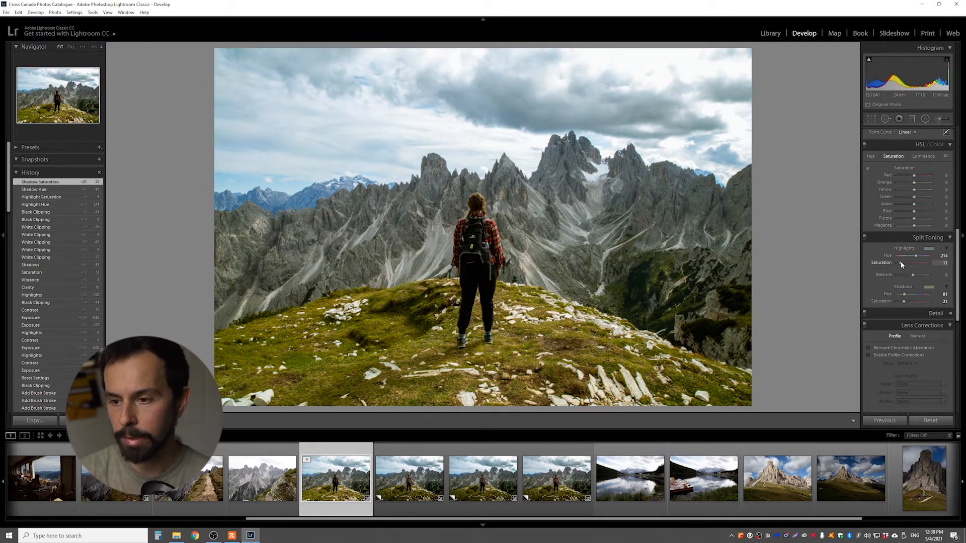
{"action": "left_click_drag", "start_coordinate": [900, 264], "coordinate": [899, 264]}
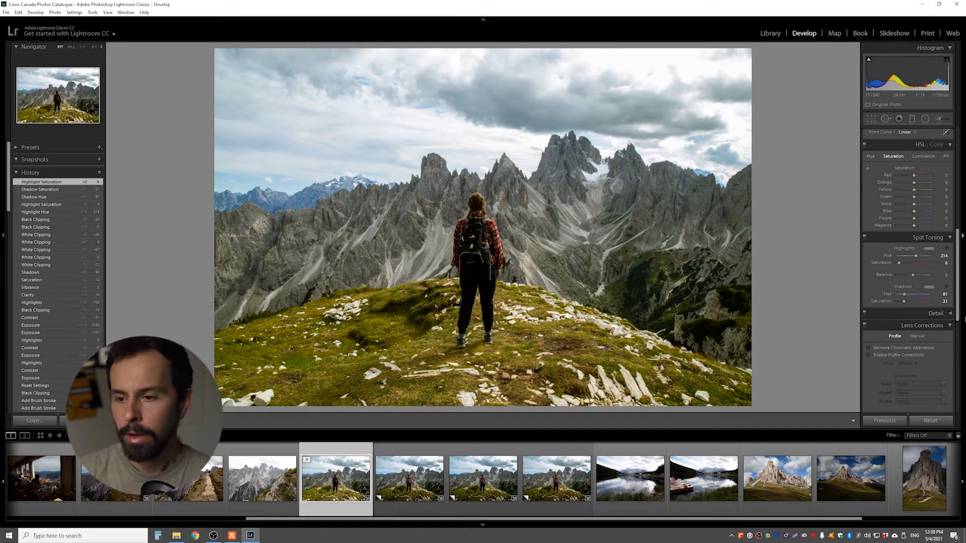
Inspect the mountain ridge edges at 1:1 for colour fringing and enable Remove Chromatic Aberration in the lens corrections.
{"action": "scroll", "coordinate": [958, 322], "scroll_direction": "down", "scroll_amount": 1}
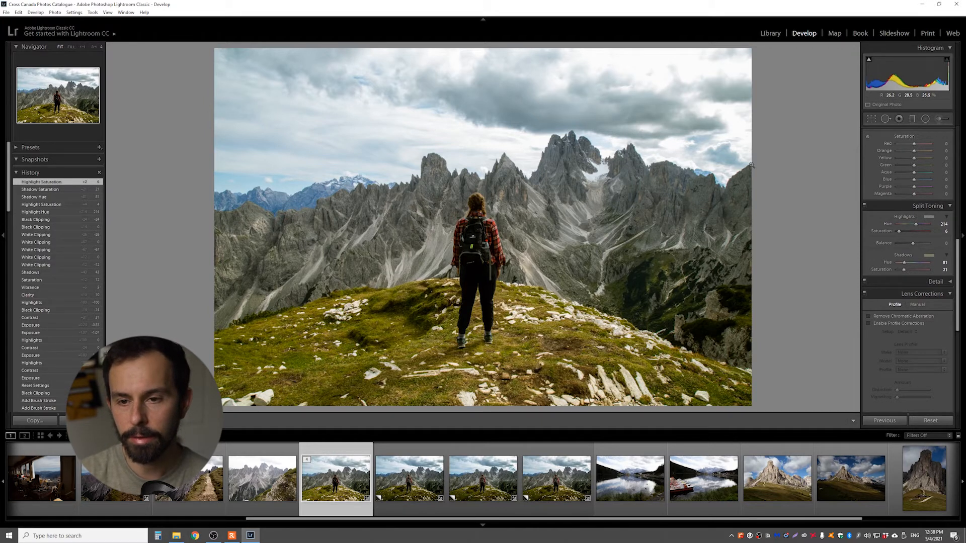
{"action": "left_click", "coordinate": [690, 168]}
{"action": "left_click_drag", "start_coordinate": [522, 150], "coordinate": [510, 224]}
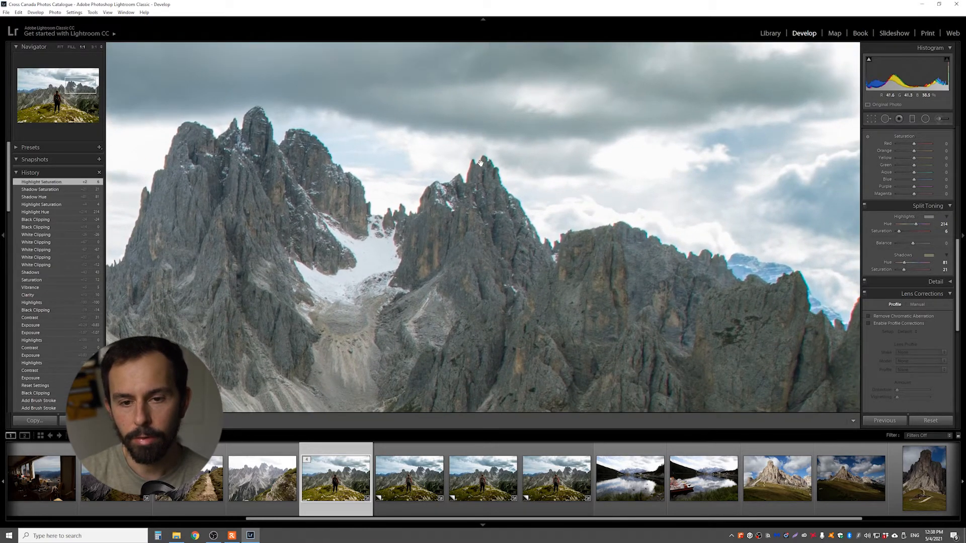
{"action": "left_click_drag", "start_coordinate": [303, 149], "coordinate": [305, 173]}
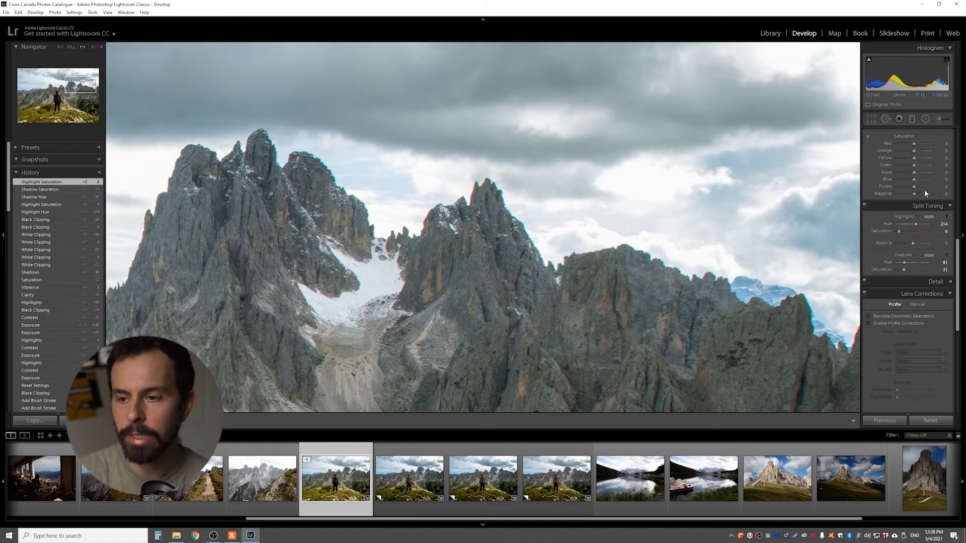
{"action": "scroll", "coordinate": [925, 189], "scroll_direction": "up", "scroll_amount": 5}
{"action": "scroll", "coordinate": [959, 243], "scroll_direction": "down", "scroll_amount": 5}
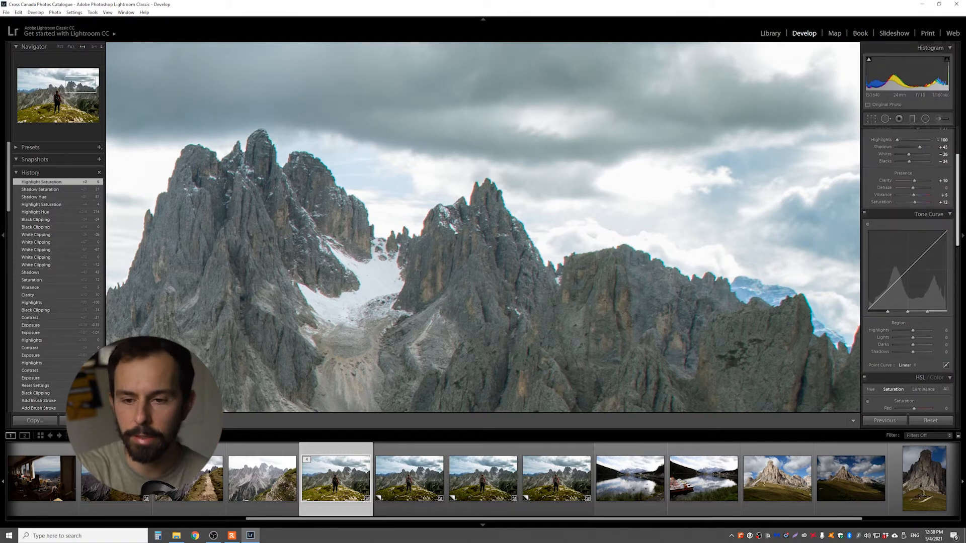
{"action": "scroll", "coordinate": [959, 243], "scroll_direction": "down", "scroll_amount": 3}
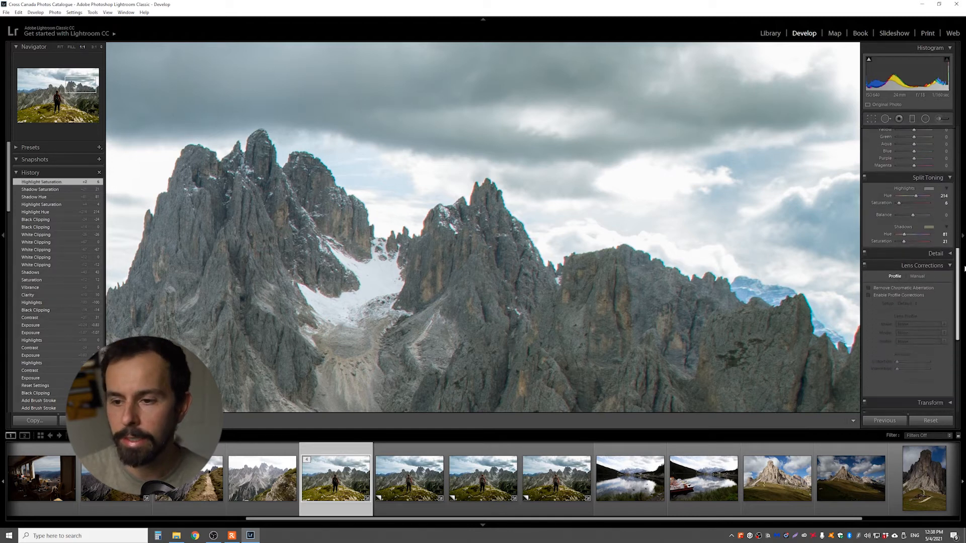
{"action": "left_click", "coordinate": [868, 267]}
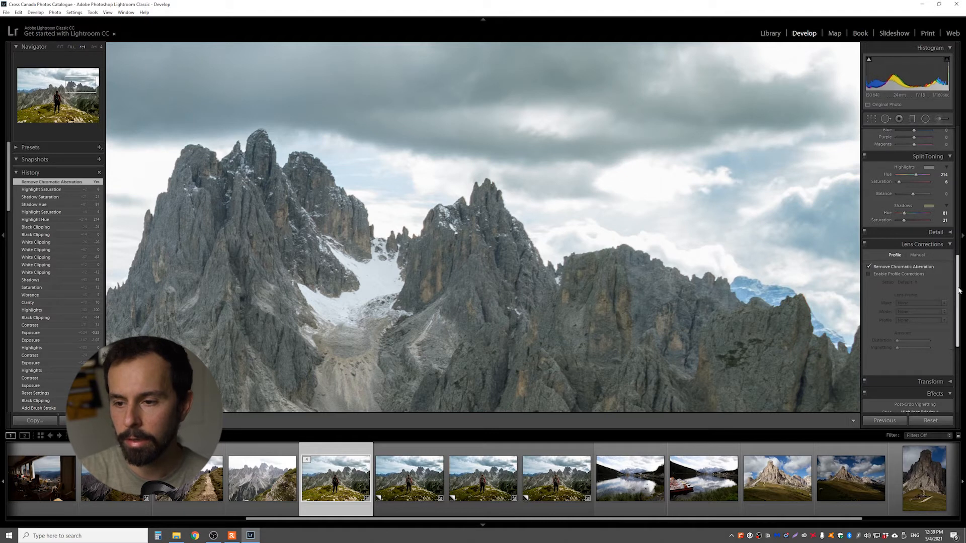
Paint an adjustment brush mask over the sky using highlights -100, brush size 10, feather 27 and flow 100.
{"action": "scroll", "coordinate": [953, 302], "scroll_direction": "down", "scroll_amount": 3}
{"action": "scroll", "coordinate": [953, 315], "scroll_direction": "down", "scroll_amount": 4}
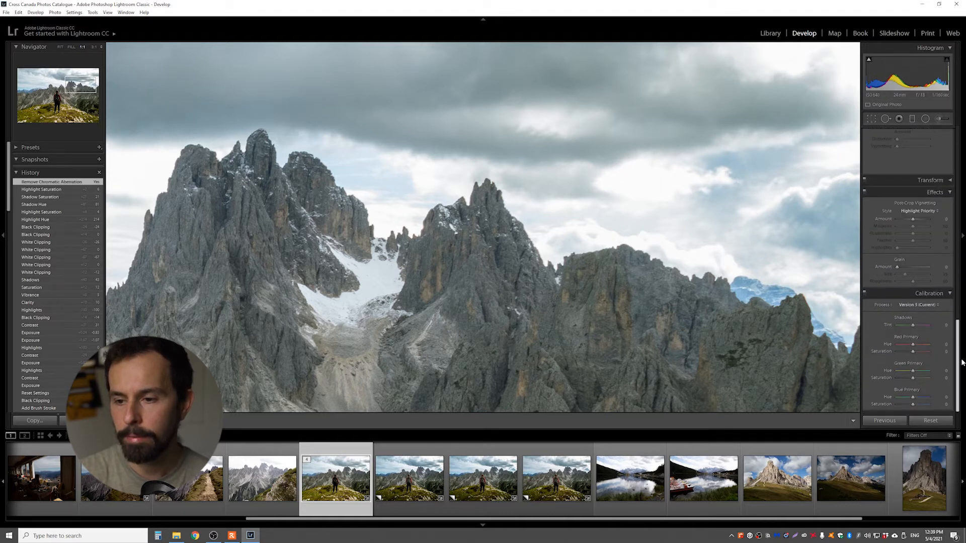
{"action": "scroll", "coordinate": [953, 327], "scroll_direction": "up", "scroll_amount": 10}
{"action": "left_click", "coordinate": [585, 344]}
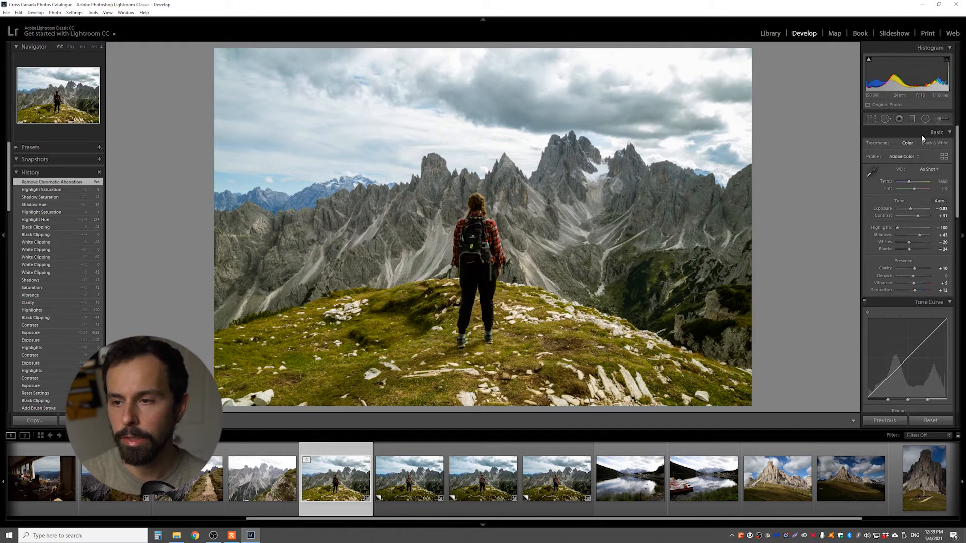
{"action": "left_click", "coordinate": [938, 118]}
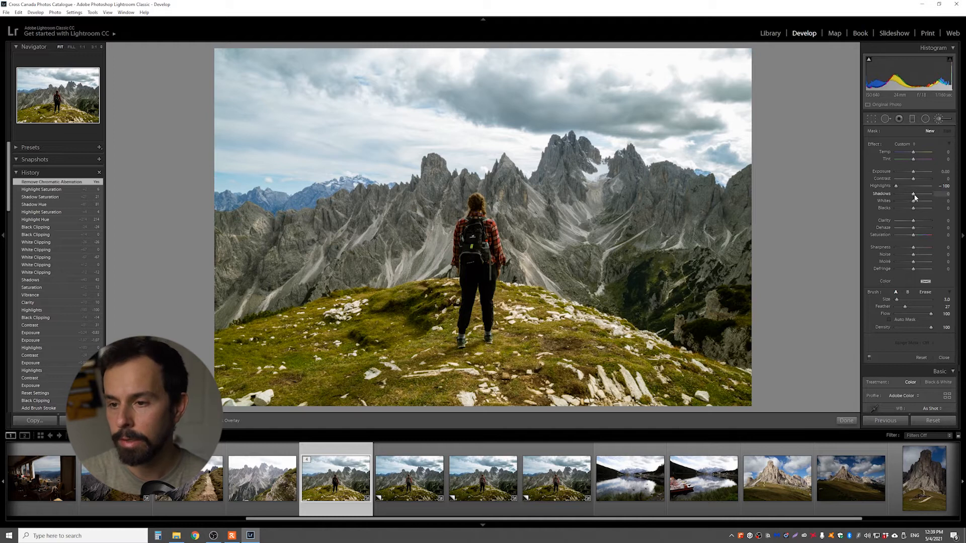
{"action": "scroll", "coordinate": [569, 110], "scroll_direction": "up", "scroll_amount": 7}
{"action": "scroll", "coordinate": [569, 109], "scroll_direction": "down", "scroll_amount": 3}
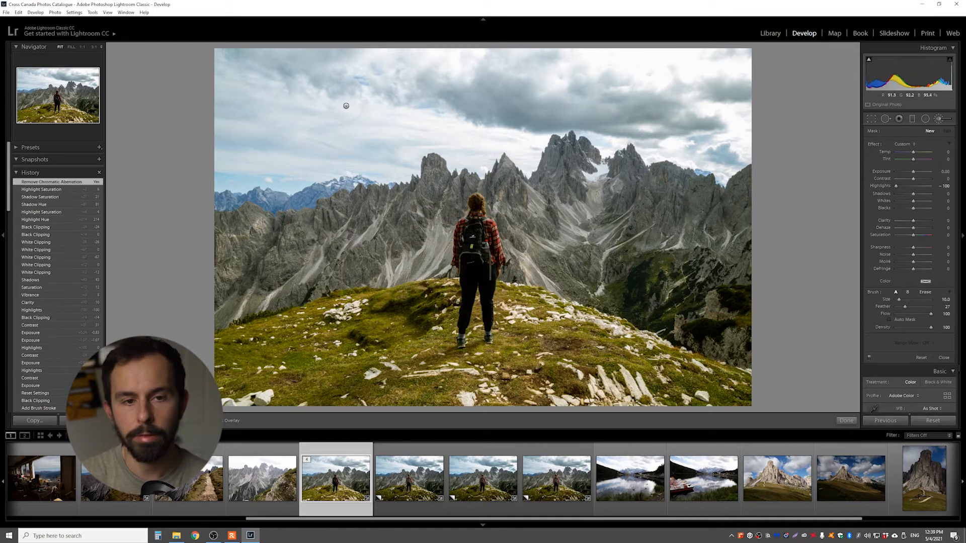
{"action": "mouse_move", "coordinate": [371, 99]}
{"action": "left_mouse_down"}
{"action": "mouse_move", "coordinate": [224, 58]}
{"action": "mouse_move", "coordinate": [302, 61]}
{"action": "mouse_move", "coordinate": [226, 113]}
{"action": "mouse_move", "coordinate": [233, 94]}
{"action": "left_mouse_up"}
{"action": "mouse_move", "coordinate": [375, 81]}
{"action": "left_mouse_down"}
{"action": "mouse_move", "coordinate": [523, 61]}
{"action": "mouse_move", "coordinate": [712, 71]}
{"action": "mouse_move", "coordinate": [694, 61]}
{"action": "left_mouse_up"}
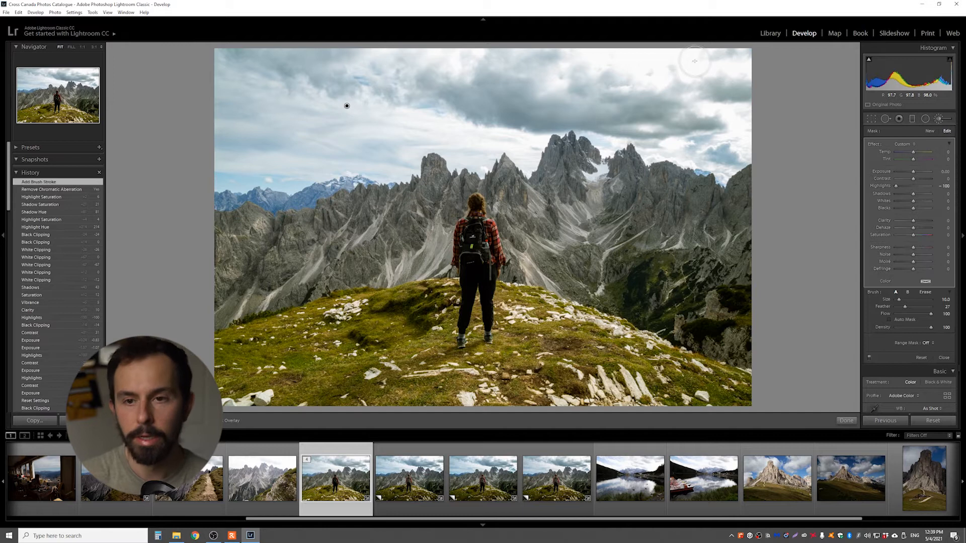
Show the mask overlay and extend the sky mask over uncovered sky and the distant blue mountains.
{"action": "key", "text": "o"}
{"action": "mouse_move", "coordinate": [353, 96]}
{"action": "left_mouse_down"}
{"action": "mouse_move", "coordinate": [418, 72]}
{"action": "mouse_move", "coordinate": [366, 44]}
{"action": "mouse_move", "coordinate": [792, 58]}
{"action": "mouse_move", "coordinate": [739, 54]}
{"action": "mouse_move", "coordinate": [717, 75]}
{"action": "mouse_move", "coordinate": [724, 80]}
{"action": "mouse_move", "coordinate": [646, 99]}
{"action": "mouse_move", "coordinate": [661, 101]}
{"action": "mouse_move", "coordinate": [665, 79]}
{"action": "mouse_move", "coordinate": [549, 100]}
{"action": "mouse_move", "coordinate": [461, 100]}
{"action": "mouse_move", "coordinate": [405, 118]}
{"action": "mouse_move", "coordinate": [406, 132]}
{"action": "mouse_move", "coordinate": [378, 147]}
{"action": "mouse_move", "coordinate": [337, 145]}
{"action": "mouse_move", "coordinate": [363, 137]}
{"action": "mouse_move", "coordinate": [242, 149]}
{"action": "mouse_move", "coordinate": [234, 124]}
{"action": "mouse_move", "coordinate": [213, 152]}
{"action": "mouse_move", "coordinate": [217, 194]}
{"action": "mouse_move", "coordinate": [234, 183]}
{"action": "mouse_move", "coordinate": [234, 163]}
{"action": "mouse_move", "coordinate": [228, 194]}
{"action": "mouse_move", "coordinate": [263, 180]}
{"action": "mouse_move", "coordinate": [271, 195]}
{"action": "mouse_move", "coordinate": [257, 186]}
{"action": "mouse_move", "coordinate": [279, 193]}
{"action": "mouse_move", "coordinate": [275, 167]}
{"action": "mouse_move", "coordinate": [398, 163]}
{"action": "mouse_move", "coordinate": [408, 146]}
{"action": "mouse_move", "coordinate": [451, 131]}
{"action": "mouse_move", "coordinate": [446, 138]}
{"action": "mouse_move", "coordinate": [473, 152]}
{"action": "mouse_move", "coordinate": [486, 121]}
{"action": "mouse_move", "coordinate": [468, 122]}
{"action": "mouse_move", "coordinate": [517, 115]}
{"action": "mouse_move", "coordinate": [523, 149]}
{"action": "mouse_move", "coordinate": [549, 112]}
{"action": "mouse_move", "coordinate": [578, 107]}
{"action": "mouse_move", "coordinate": [676, 138]}
{"action": "mouse_move", "coordinate": [753, 128]}
{"action": "mouse_move", "coordinate": [712, 133]}
{"action": "mouse_move", "coordinate": [737, 156]}
{"action": "mouse_move", "coordinate": [684, 156]}
{"action": "mouse_move", "coordinate": [647, 154]}
{"action": "mouse_move", "coordinate": [646, 120]}
{"action": "mouse_move", "coordinate": [296, 117]}
{"action": "left_mouse_up"}
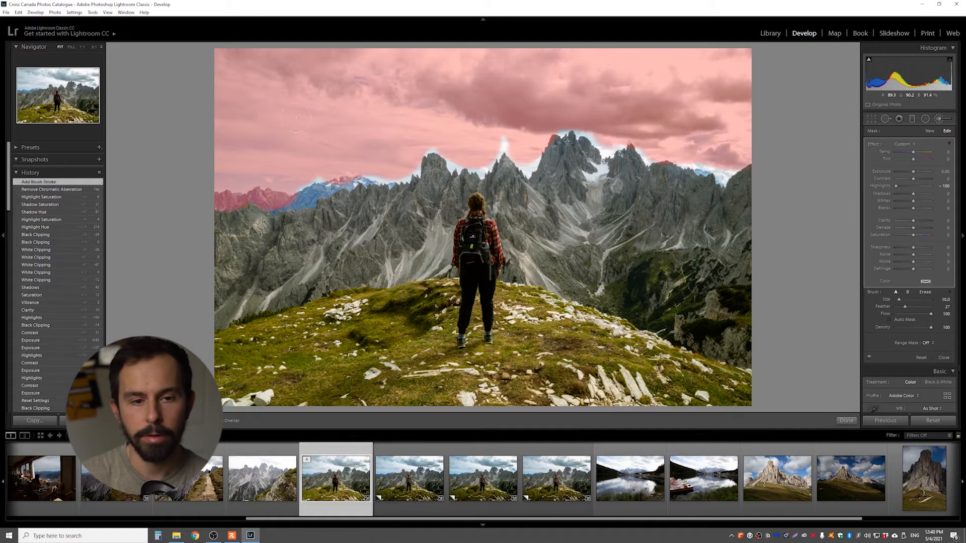
{"action": "mouse_move", "coordinate": [297, 182]}
{"action": "left_mouse_down"}
{"action": "mouse_move", "coordinate": [319, 187]}
{"action": "mouse_move", "coordinate": [346, 168]}
{"action": "mouse_move", "coordinate": [296, 190]}
{"action": "mouse_move", "coordinate": [359, 150]}
{"action": "left_mouse_up"}
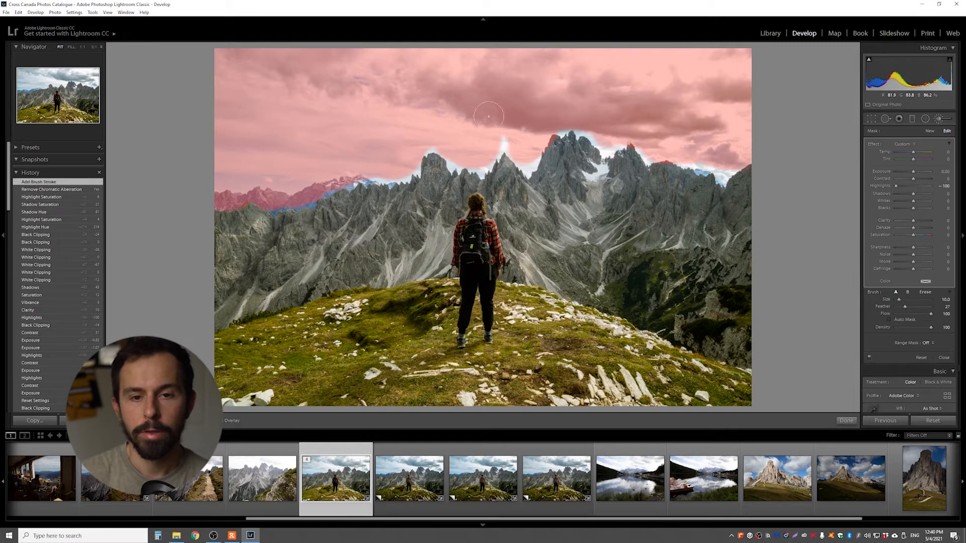
{"action": "left_click_drag", "start_coordinate": [489, 116], "coordinate": [493, 119]}
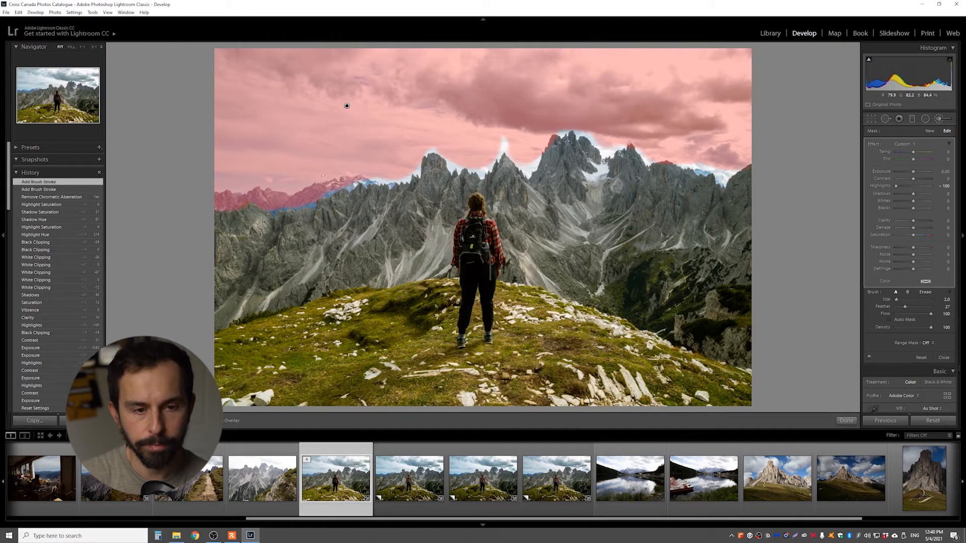
Extend the mask along the edges of the distant blue mountains with brush size 2, and hide the mask overlay.
{"action": "scroll", "coordinate": [244, 199], "scroll_direction": "up", "scroll_amount": 1}
{"action": "scroll", "coordinate": [254, 200], "scroll_direction": "down", "scroll_amount": 1}
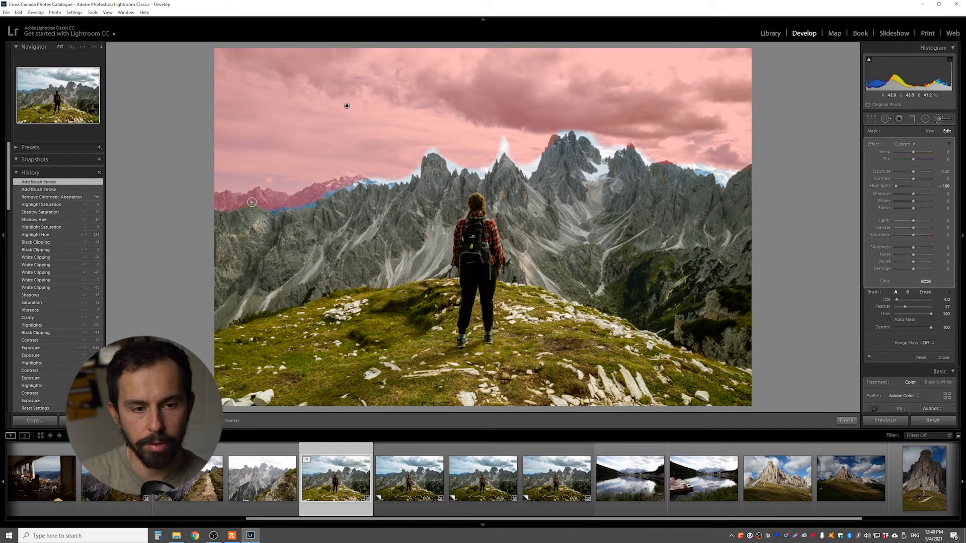
{"action": "mouse_move", "coordinate": [260, 201]}
{"action": "left_mouse_down"}
{"action": "mouse_move", "coordinate": [307, 210]}
{"action": "mouse_move", "coordinate": [322, 194]}
{"action": "left_mouse_up"}
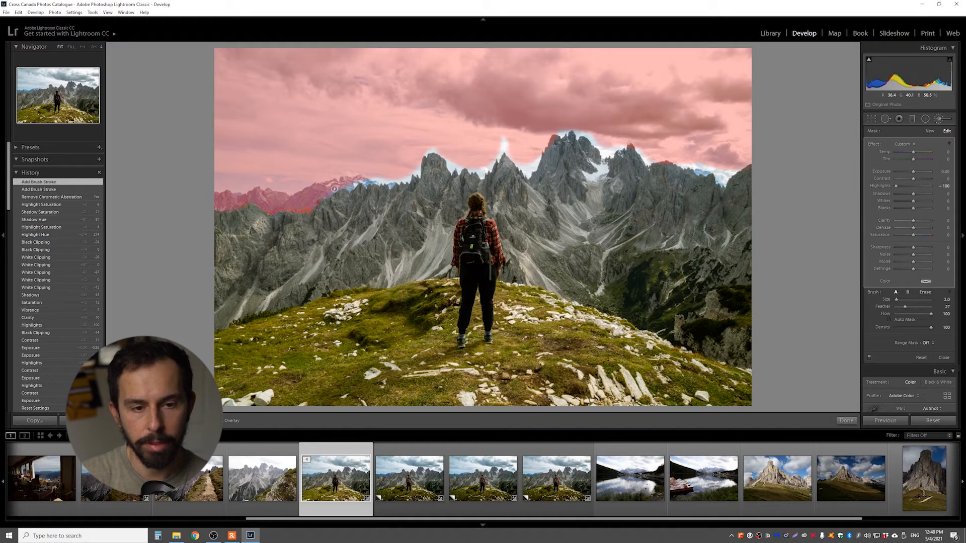
{"action": "left_click_drag", "start_coordinate": [351, 188], "coordinate": [358, 178]}
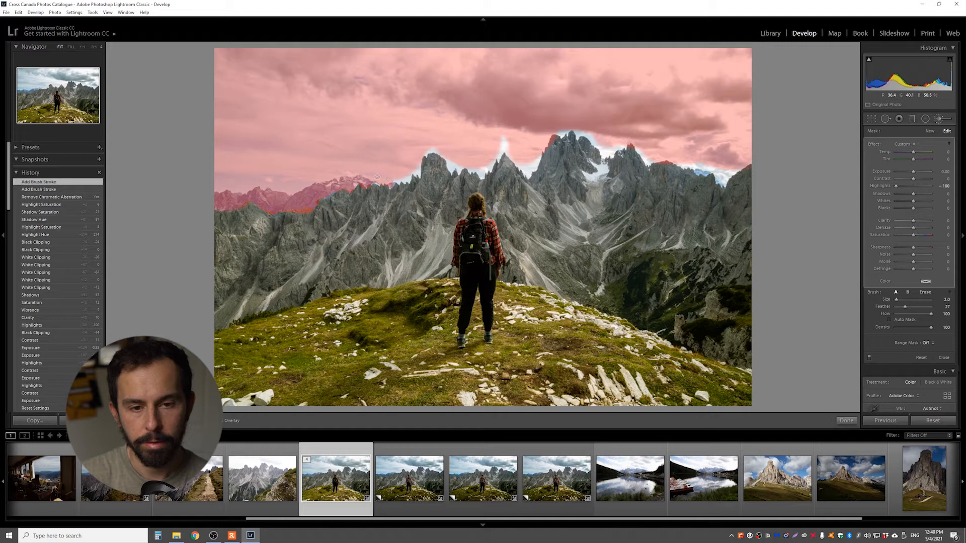
{"action": "left_click_drag", "start_coordinate": [395, 180], "coordinate": [344, 176]}
{"action": "key", "text": "p"}
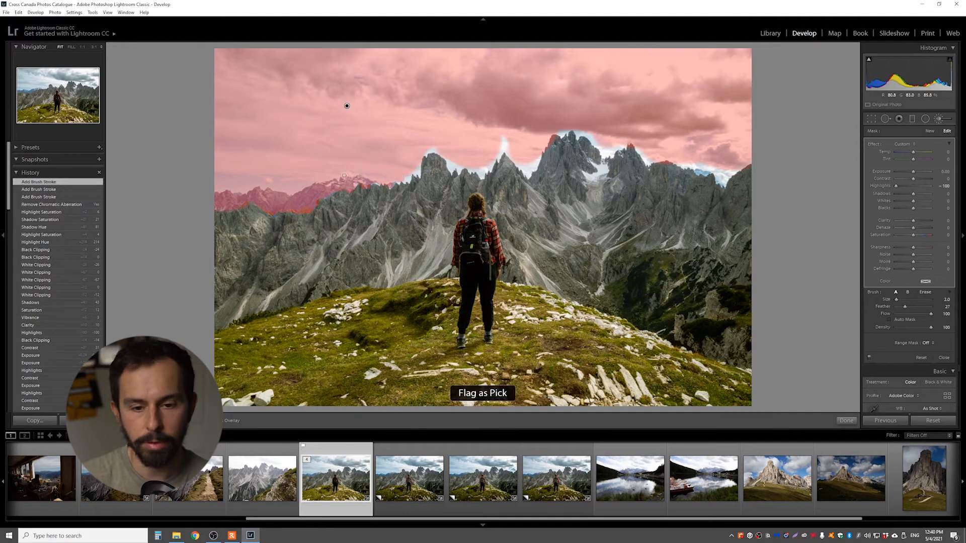
{"action": "key", "text": "o"}
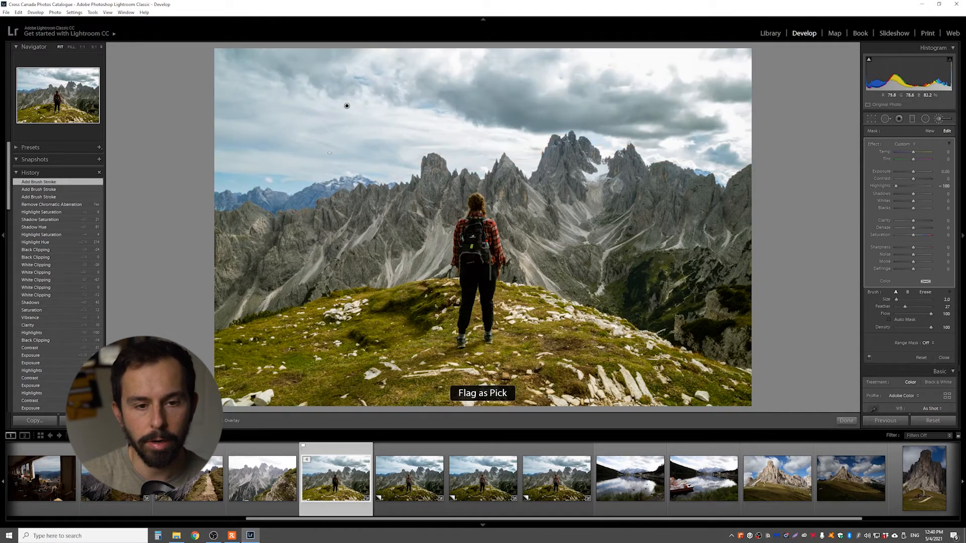
Paint the sky mask tightly along the central and right ridgeline with brush size 2, and show the mask overlay.
{"action": "left_click_drag", "start_coordinate": [265, 205], "coordinate": [280, 217]}
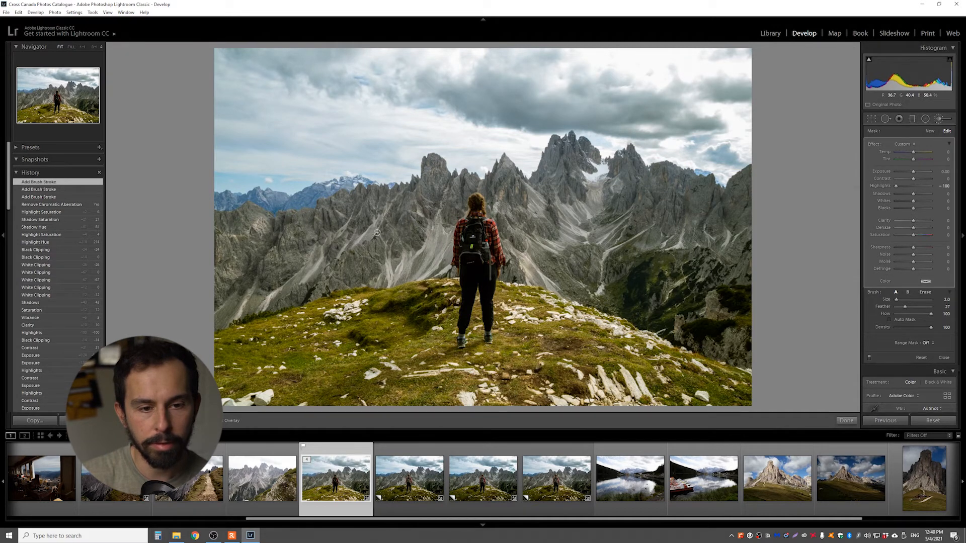
{"action": "mouse_move", "coordinate": [553, 175]}
{"action": "left_mouse_down"}
{"action": "mouse_move", "coordinate": [454, 209]}
{"action": "mouse_move", "coordinate": [478, 205]}
{"action": "left_mouse_up"}
{"action": "key", "text": "ctrl+z"}
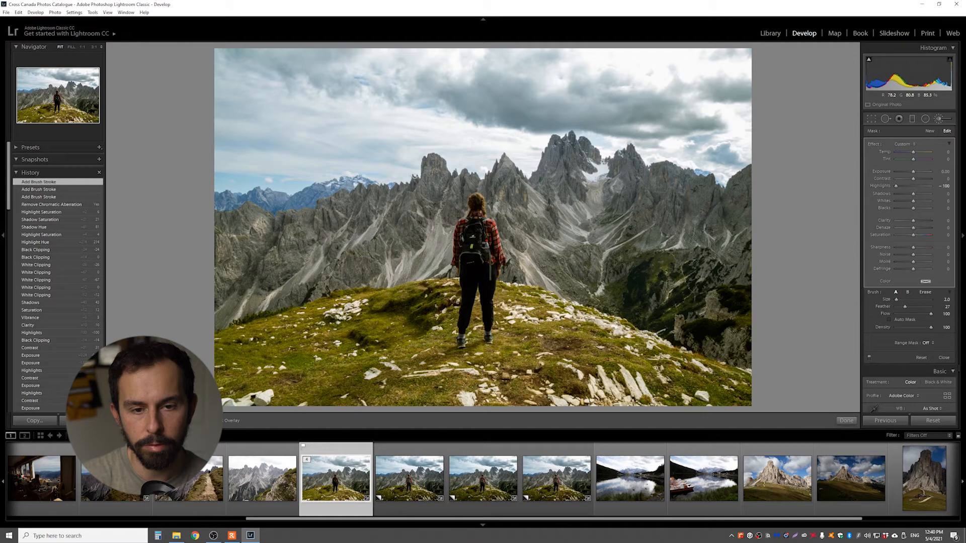
{"action": "left_click_drag", "start_coordinate": [424, 152], "coordinate": [425, 155]}
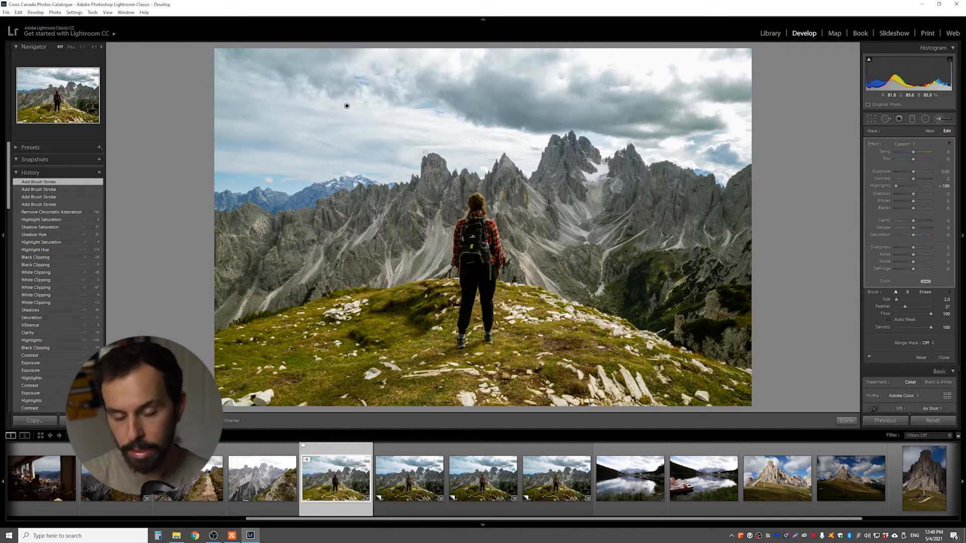
{"action": "key", "text": "o"}
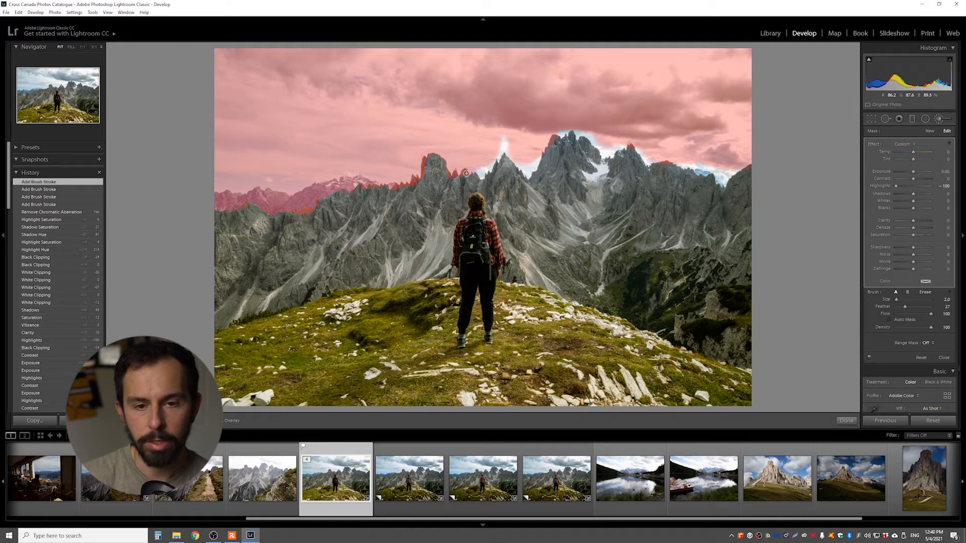
{"action": "mouse_move", "coordinate": [488, 169]}
{"action": "left_mouse_down"}
{"action": "mouse_move", "coordinate": [510, 144]}
{"action": "mouse_move", "coordinate": [529, 177]}
{"action": "mouse_move", "coordinate": [526, 164]}
{"action": "mouse_move", "coordinate": [560, 138]}
{"action": "mouse_move", "coordinate": [577, 138]}
{"action": "mouse_move", "coordinate": [607, 153]}
{"action": "mouse_move", "coordinate": [674, 156]}
{"action": "mouse_move", "coordinate": [738, 172]}
{"action": "left_mouse_up"}
Erase the mask spill from the grey slope below the distant blue mountains with a size 2 eraser.
{"action": "key", "text": "alt"}
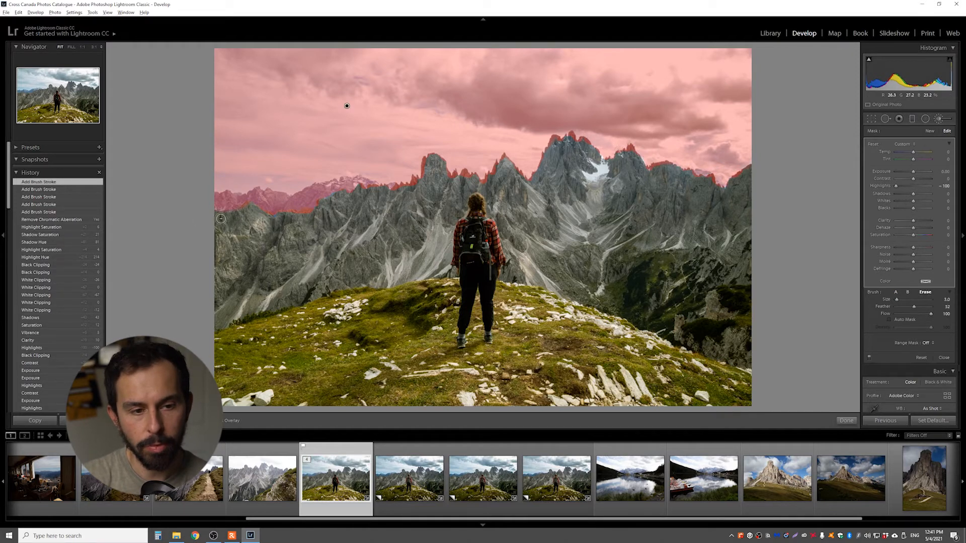
{"action": "left_click", "coordinate": [246, 210]}
{"action": "scroll", "coordinate": [245, 210], "scroll_direction": "down", "scroll_amount": 3}
{"action": "scroll", "coordinate": [245, 210], "scroll_direction": "up", "scroll_amount": 2}
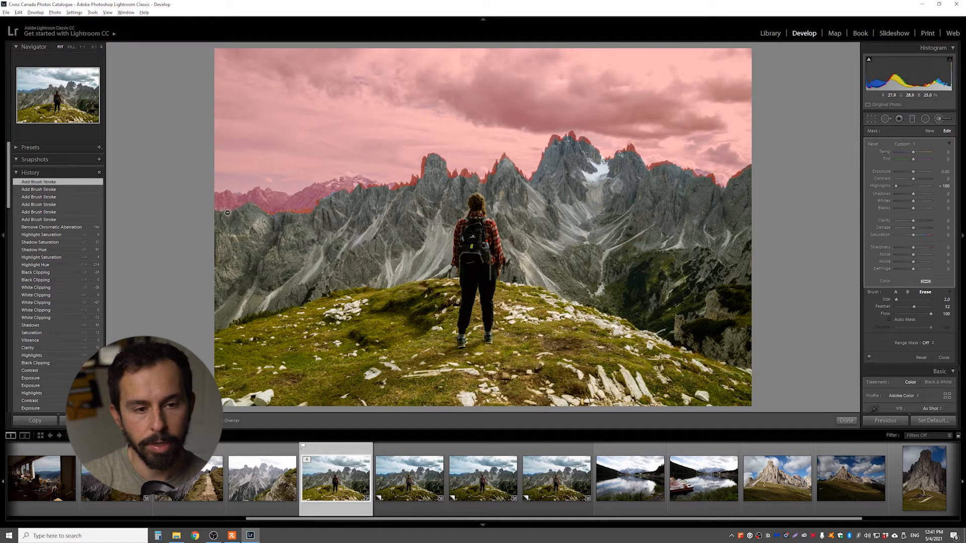
{"action": "mouse_move", "coordinate": [232, 212]}
{"action": "left_mouse_down"}
{"action": "mouse_move", "coordinate": [241, 209]}
{"action": "mouse_move", "coordinate": [224, 213]}
{"action": "left_mouse_up"}
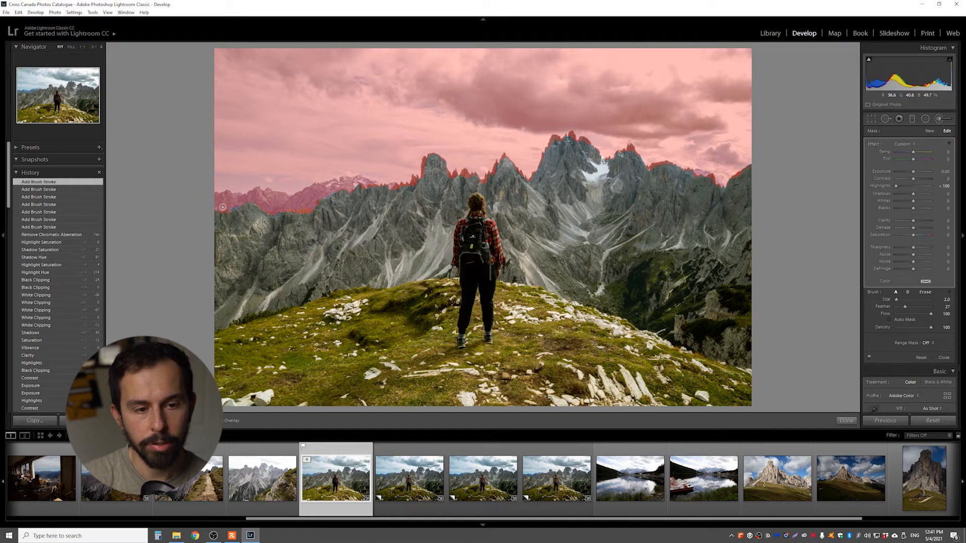
Touch up the mask where the distant blue mountains meet the grey ridge with add and erase strokes, and undo the last stroke.
{"action": "mouse_move", "coordinate": [229, 207]}
{"action": "left_mouse_down"}
{"action": "mouse_move", "coordinate": [273, 200]}
{"action": "mouse_move", "coordinate": [298, 217]}
{"action": "mouse_move", "coordinate": [316, 213]}
{"action": "left_mouse_up"}
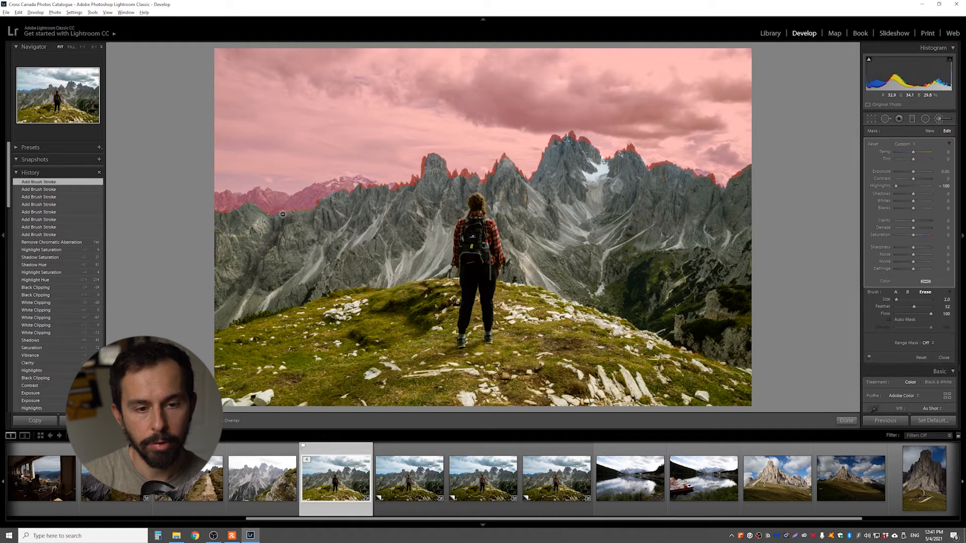
{"action": "left_click", "coordinate": [317, 213]}
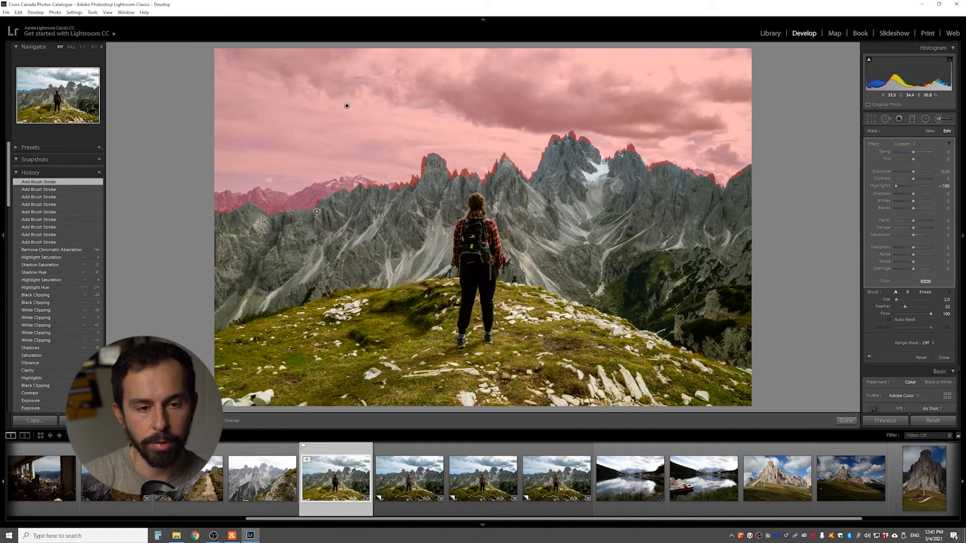
{"action": "mouse_move", "coordinate": [321, 204]}
{"action": "left_mouse_down"}
{"action": "mouse_move", "coordinate": [340, 196]}
{"action": "mouse_move", "coordinate": [328, 199]}
{"action": "left_mouse_up"}
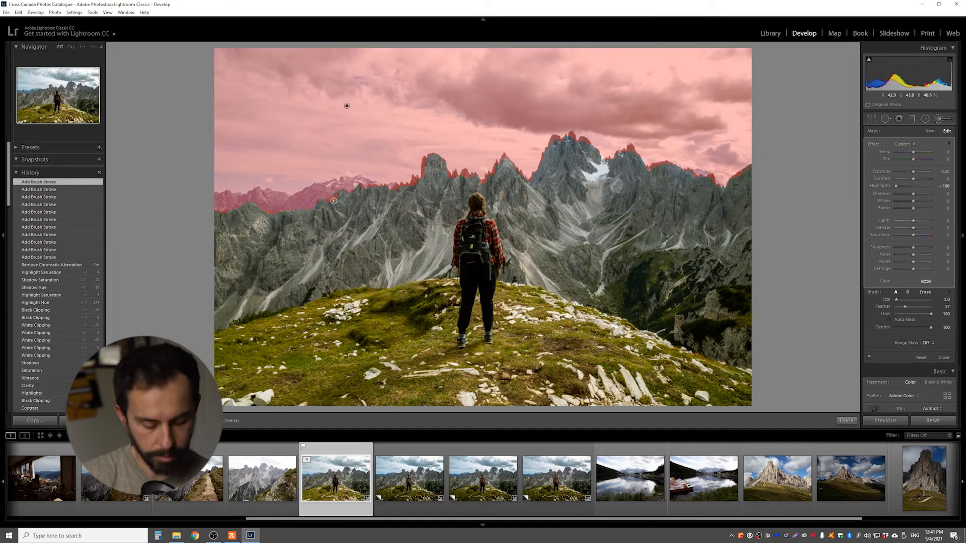
{"action": "key", "text": "ctrl+z"}
Erase the mask spill from the rocky peaks along the central and right ridgeline, and check the result with the overlay off and on.
{"action": "key", "text": "alt"}
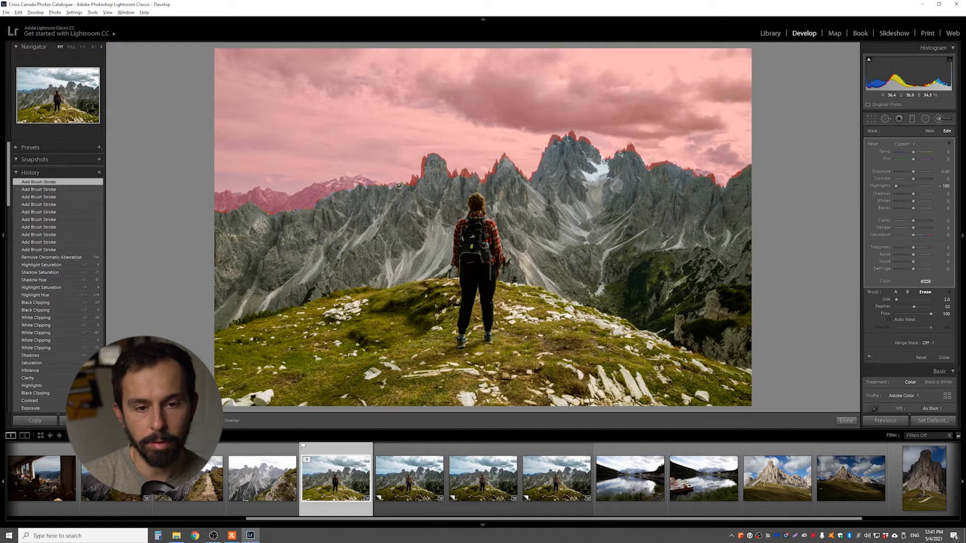
{"action": "mouse_move", "coordinate": [416, 177]}
{"action": "left_mouse_down"}
{"action": "mouse_move", "coordinate": [427, 155]}
{"action": "mouse_move", "coordinate": [442, 157]}
{"action": "mouse_move", "coordinate": [425, 156]}
{"action": "mouse_move", "coordinate": [398, 181]}
{"action": "mouse_move", "coordinate": [466, 173]}
{"action": "left_mouse_up"}
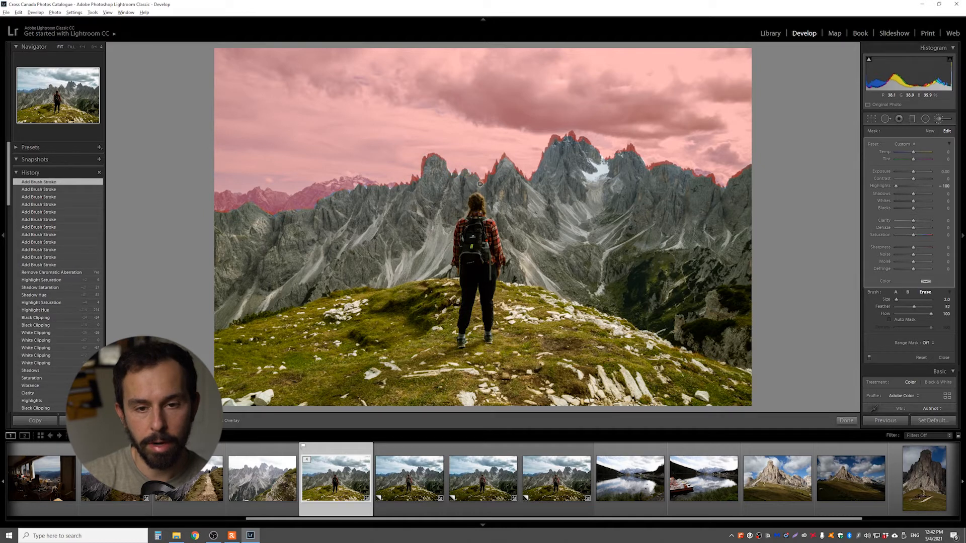
{"action": "mouse_move", "coordinate": [557, 140]}
{"action": "left_mouse_down"}
{"action": "mouse_move", "coordinate": [599, 158]}
{"action": "mouse_move", "coordinate": [624, 151]}
{"action": "mouse_move", "coordinate": [716, 189]}
{"action": "mouse_move", "coordinate": [747, 173]}
{"action": "left_mouse_up"}
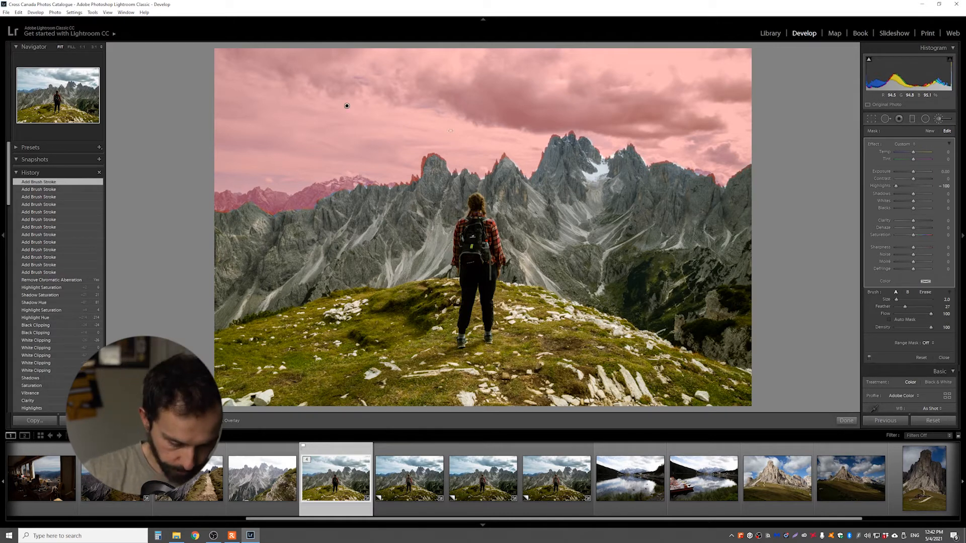
{"action": "key", "text": "o"}
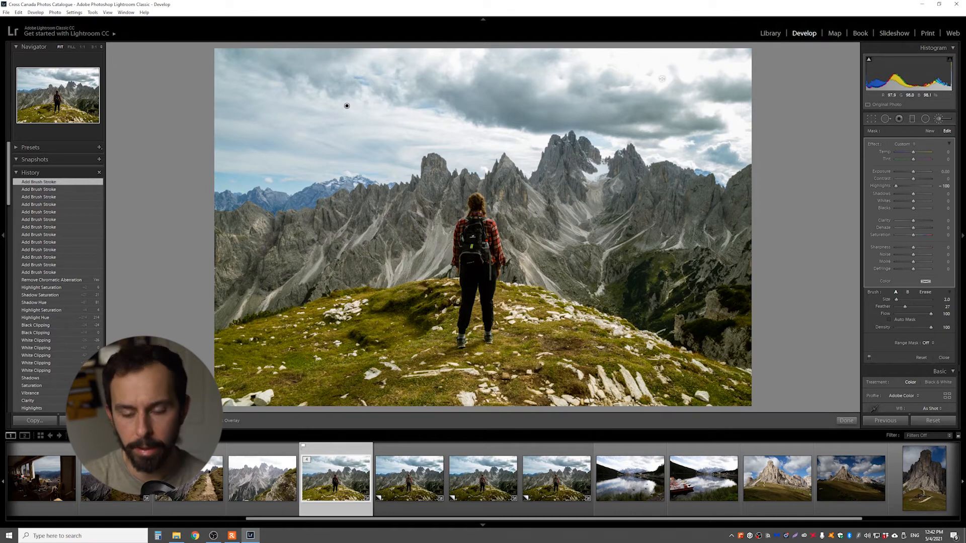
{"action": "key", "text": "o"}
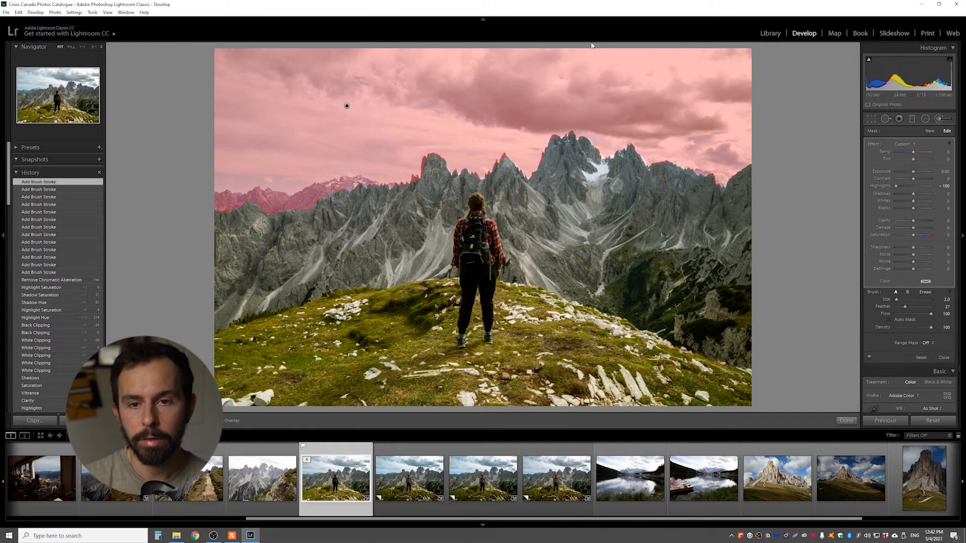
Fill in the sky mask with additional size 11 brush strokes and hide the mask overlay.
{"action": "left_click", "coordinate": [561, 82]}
{"action": "scroll", "coordinate": [569, 82], "scroll_direction": "up", "scroll_amount": 3}
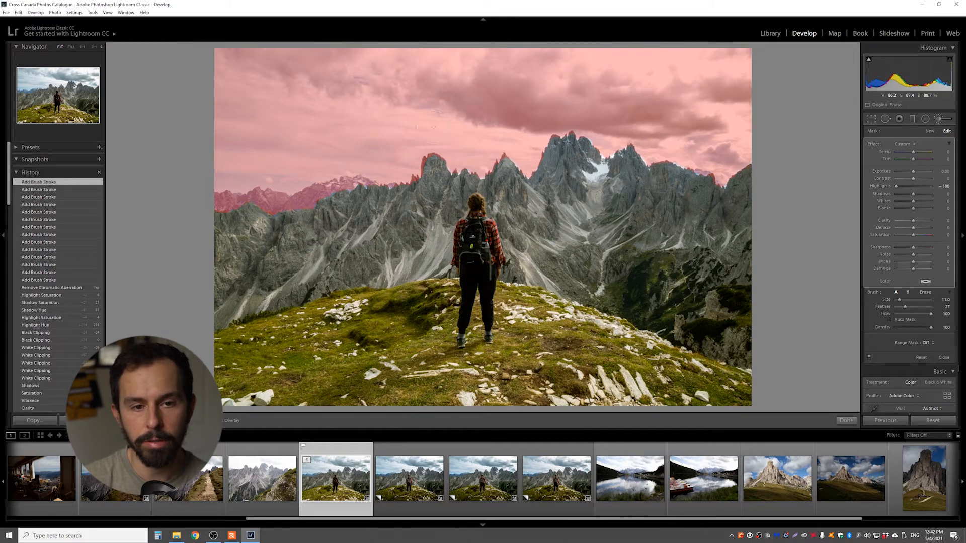
{"action": "left_click", "coordinate": [245, 84]}
{"action": "left_click", "coordinate": [360, 81]}
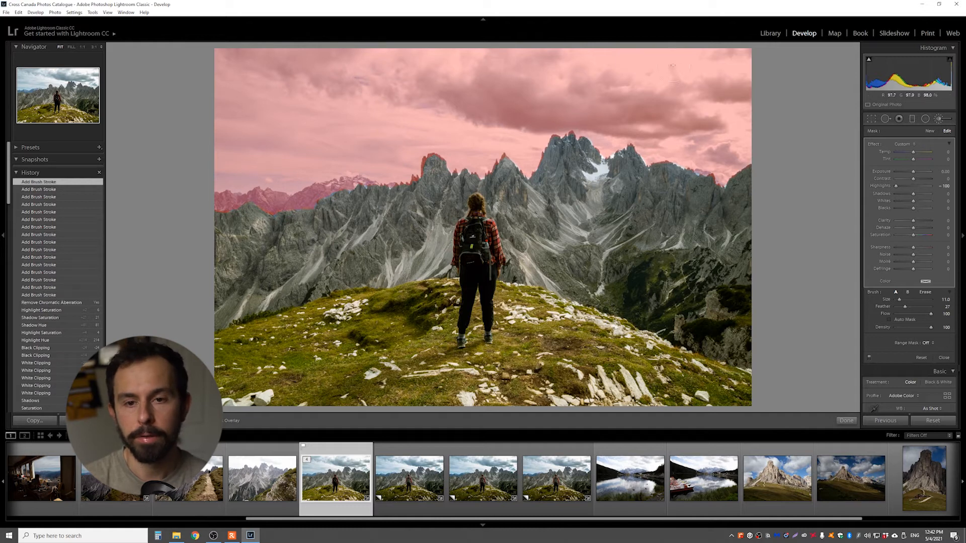
{"action": "left_click", "coordinate": [428, 101]}
{"action": "key", "text": "o"}
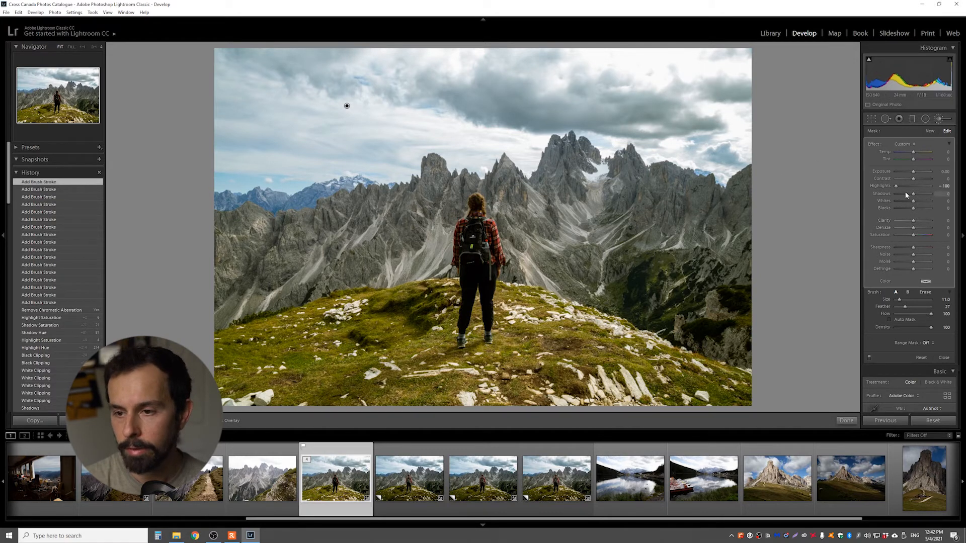
Try darkening the masked sky by lowering its exposure to -1.04, and reset the mask's exposure to 0.
{"action": "left_click_drag", "start_coordinate": [913, 174], "coordinate": [912, 174]}
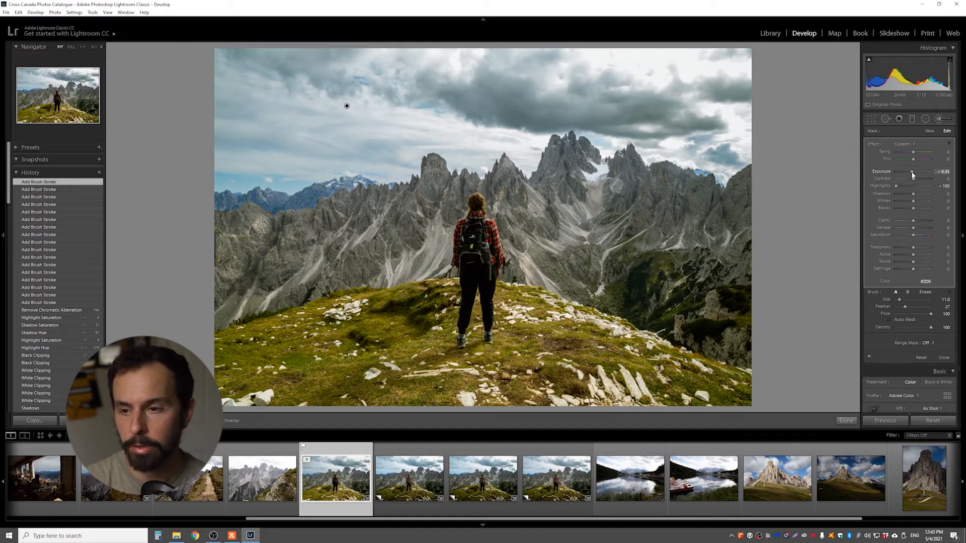
{"action": "left_click_drag", "start_coordinate": [913, 174], "coordinate": [910, 174]}
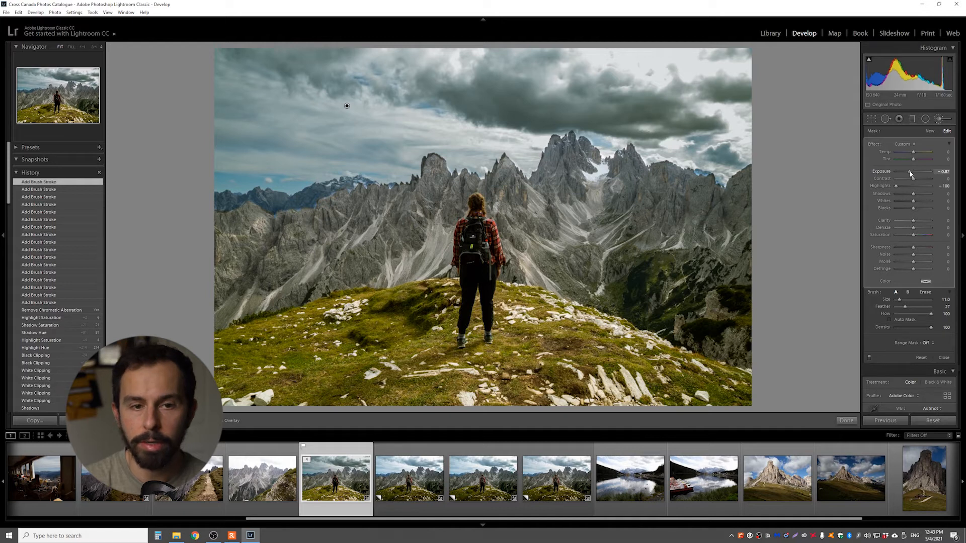
{"action": "left_click_drag", "start_coordinate": [909, 172], "coordinate": [907, 172]}
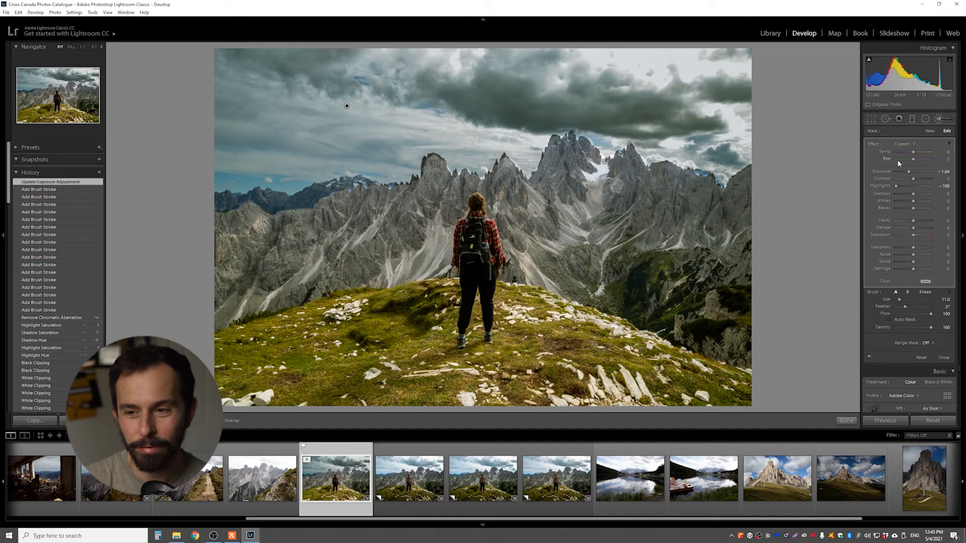
{"action": "left_click_drag", "start_coordinate": [909, 172], "coordinate": [914, 176]}
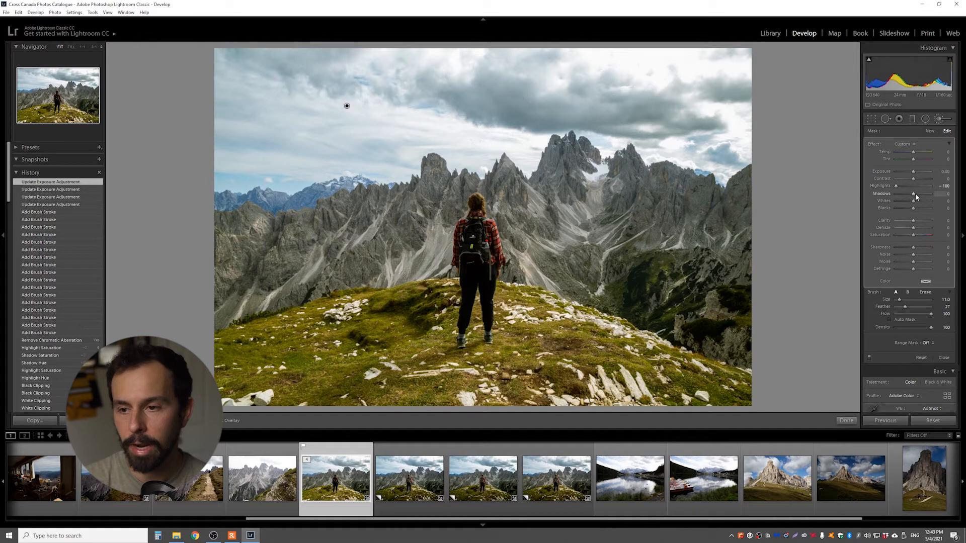
Lower the sky mask's shadows to -48 and erase the mask spill around the rock tower near the ridge's centre with a size 2 brush.
{"action": "left_click_drag", "start_coordinate": [914, 196], "coordinate": [906, 196]}
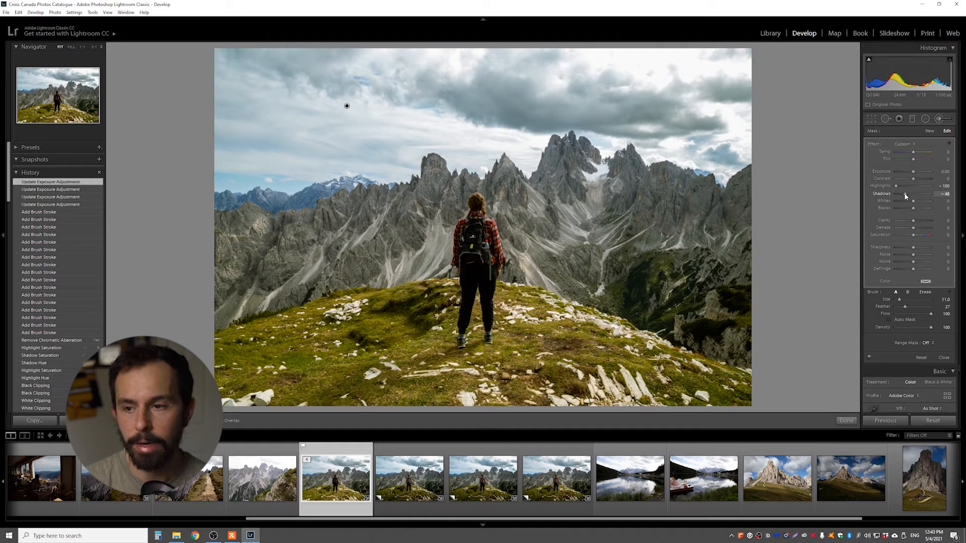
{"action": "left_click_drag", "start_coordinate": [904, 195], "coordinate": [904, 195]}
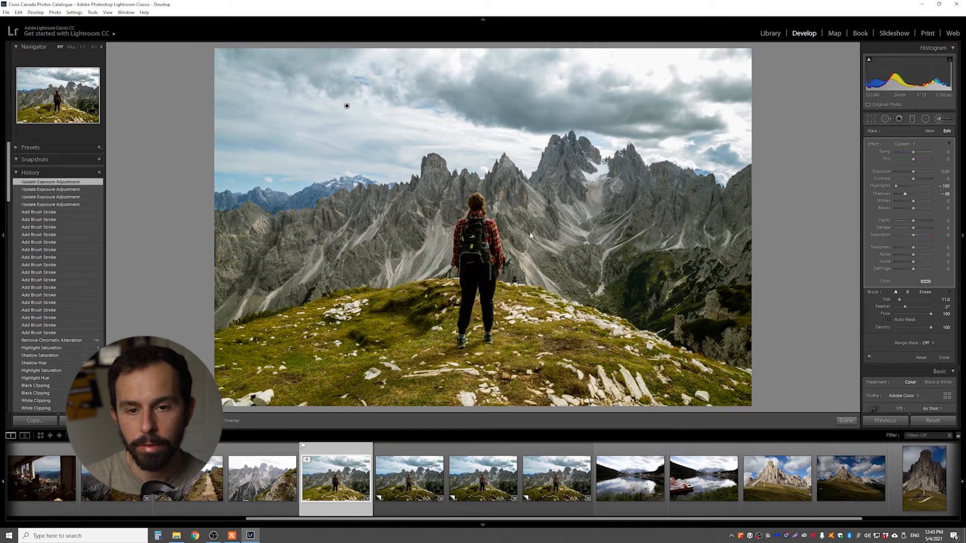
{"action": "scroll", "coordinate": [430, 168], "scroll_direction": "down", "scroll_amount": 7}
{"action": "scroll", "coordinate": [427, 163], "scroll_direction": "down", "scroll_amount": 2}
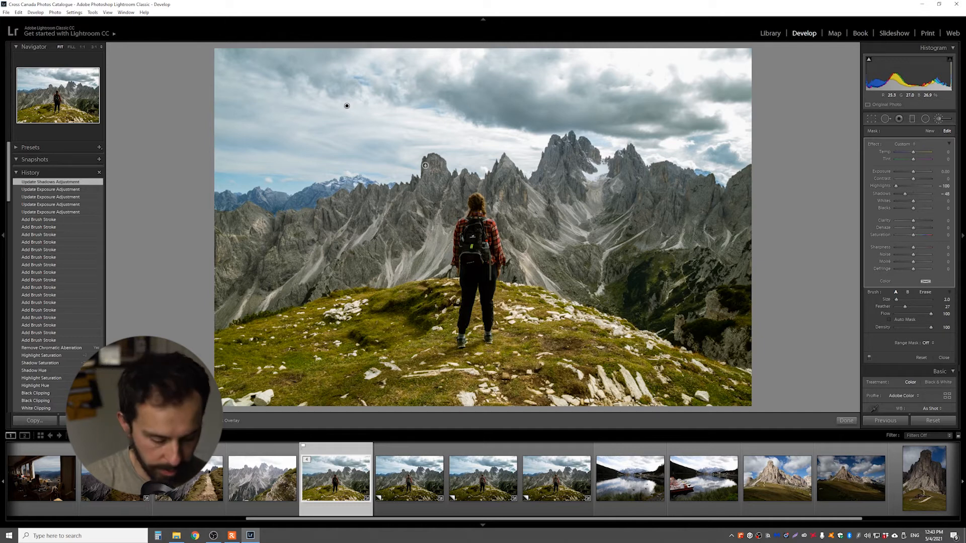
{"action": "key", "text": "alt"}
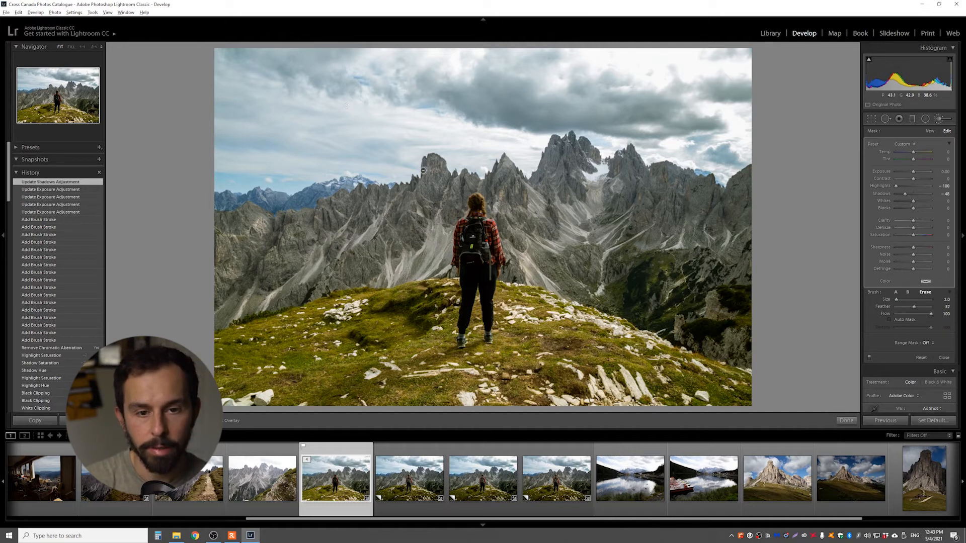
{"action": "mouse_move", "coordinate": [441, 160]}
{"action": "left_mouse_down"}
{"action": "mouse_move", "coordinate": [431, 192]}
{"action": "mouse_move", "coordinate": [416, 179]}
{"action": "left_mouse_up"}
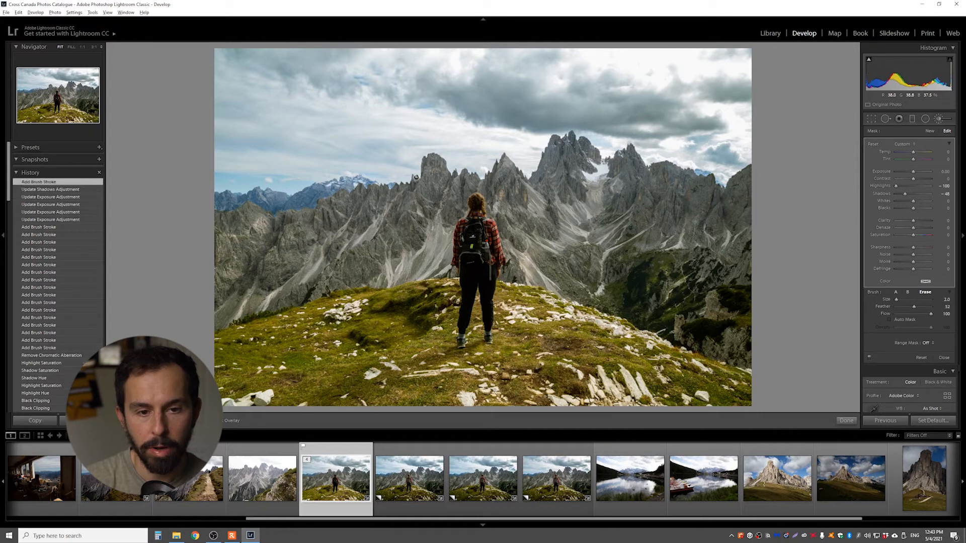
Erase the sky mask spill from the grey ridgeline, covering the far-left slopes, the central peaks and the tall peaks on the right.
{"action": "left_click_drag", "start_coordinate": [317, 206], "coordinate": [319, 211]}
{"action": "mouse_move", "coordinate": [237, 217]}
{"action": "left_mouse_down"}
{"action": "mouse_move", "coordinate": [212, 216]}
{"action": "mouse_move", "coordinate": [294, 217]}
{"action": "left_mouse_up"}
{"action": "mouse_move", "coordinate": [498, 174]}
{"action": "left_mouse_down"}
{"action": "mouse_move", "coordinate": [494, 162]}
{"action": "mouse_move", "coordinate": [509, 180]}
{"action": "left_mouse_up"}
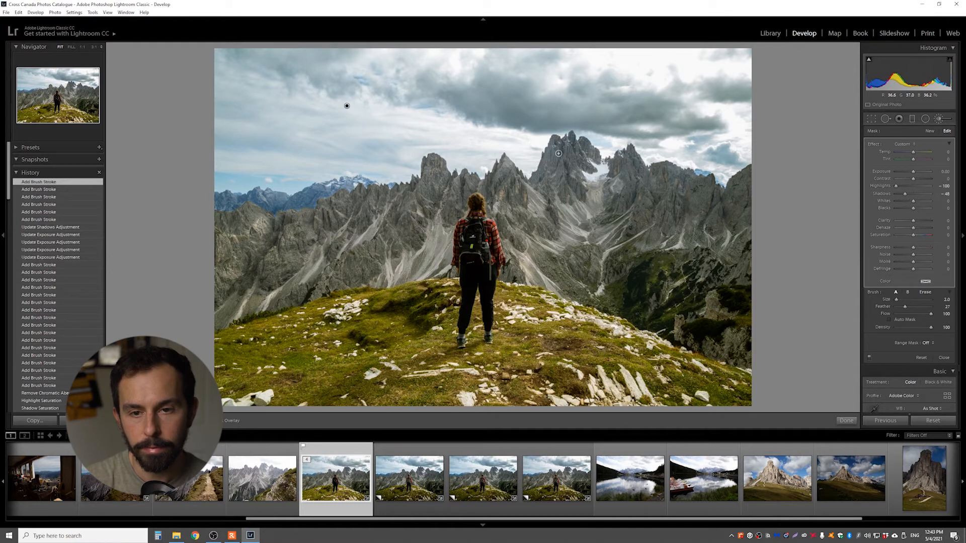
{"action": "mouse_move", "coordinate": [568, 136]}
{"action": "left_mouse_down"}
{"action": "mouse_move", "coordinate": [626, 155]}
{"action": "mouse_move", "coordinate": [631, 147]}
{"action": "mouse_move", "coordinate": [646, 166]}
{"action": "mouse_move", "coordinate": [712, 176]}
{"action": "mouse_move", "coordinate": [724, 187]}
{"action": "mouse_move", "coordinate": [755, 165]}
{"action": "left_mouse_up"}
{"action": "mouse_move", "coordinate": [571, 143]}
{"action": "left_mouse_down"}
{"action": "mouse_move", "coordinate": [555, 150]}
{"action": "mouse_move", "coordinate": [541, 188]}
{"action": "left_mouse_up"}
{"action": "left_click_drag", "start_coordinate": [443, 179], "coordinate": [365, 200]}
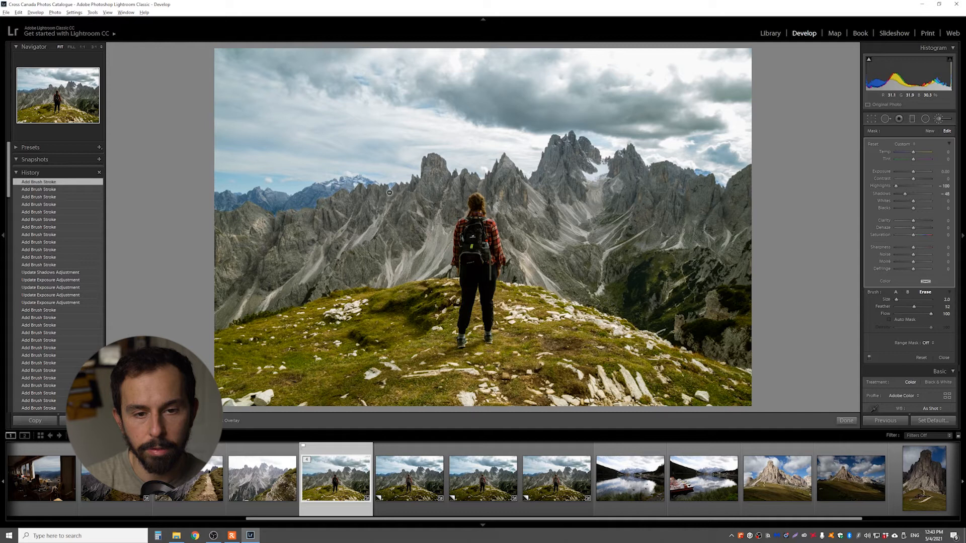
Refine the mask where the blue mountains meet the grey ridge, undoing the last stroke and painting the blue mountains back in.
{"action": "left_click_drag", "start_coordinate": [303, 202], "coordinate": [291, 206]}
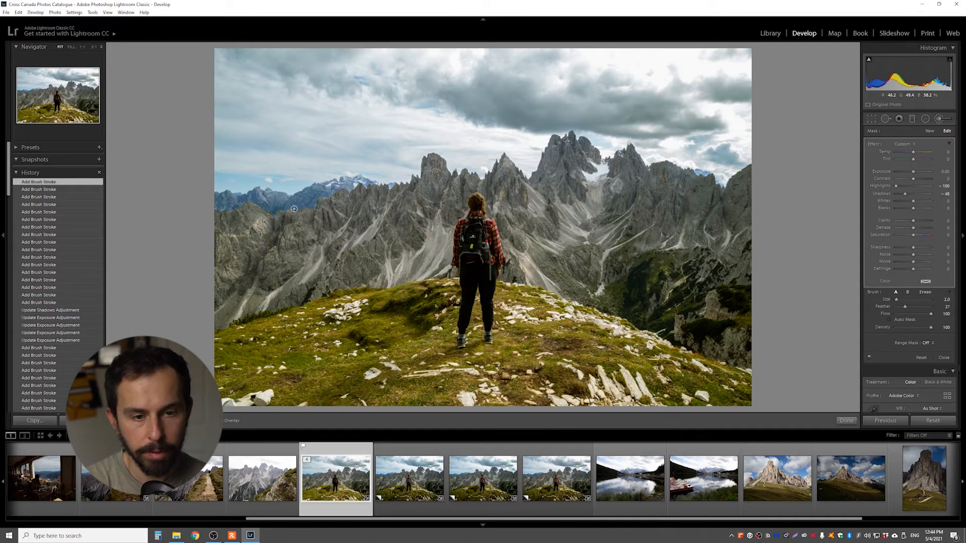
{"action": "key", "text": "ctrl+z"}
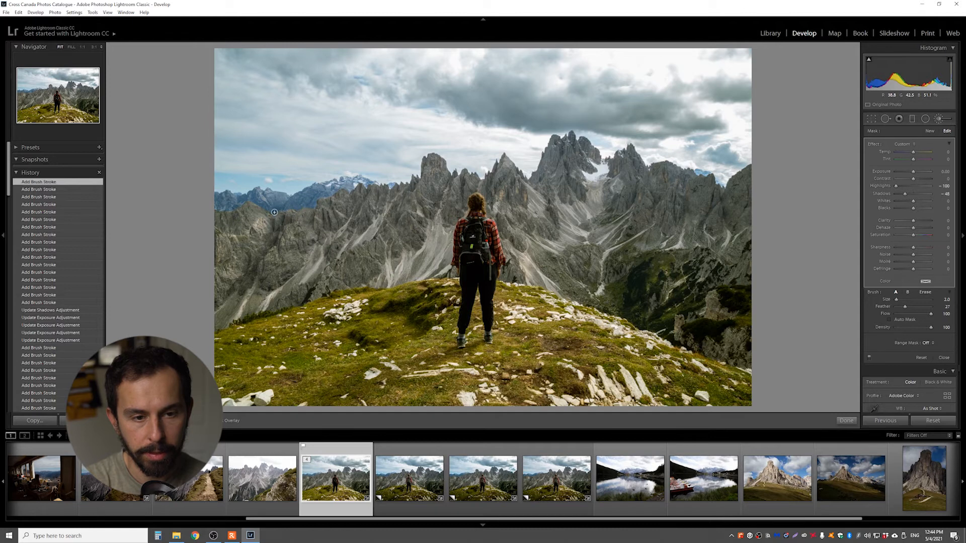
{"action": "left_click_drag", "start_coordinate": [274, 212], "coordinate": [323, 183]}
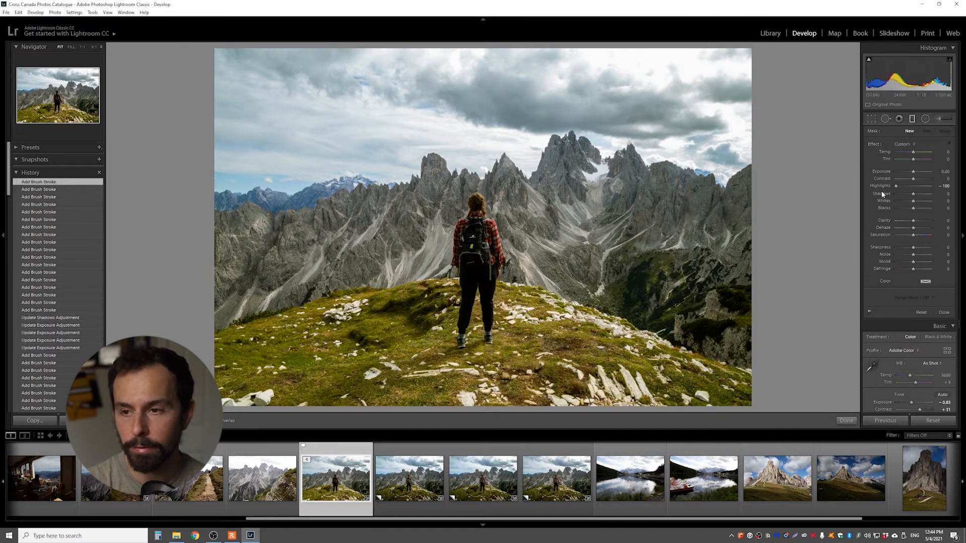
Add a graduated filter rising over the grassy foreground, level it, and position its upper edge at the hiker's hips.
{"action": "left_click_drag", "start_coordinate": [471, 385], "coordinate": [467, 260]}
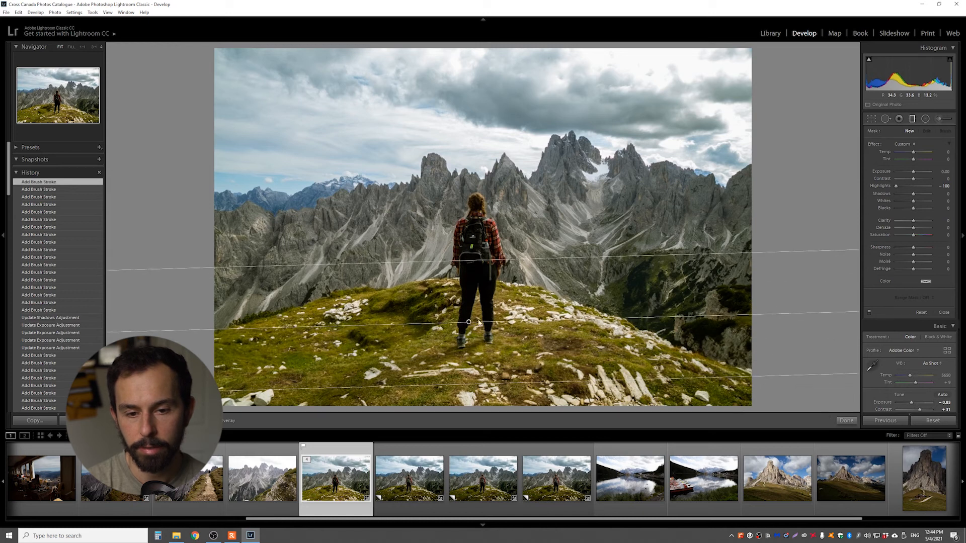
{"action": "left_click_drag", "start_coordinate": [469, 332], "coordinate": [441, 348]}
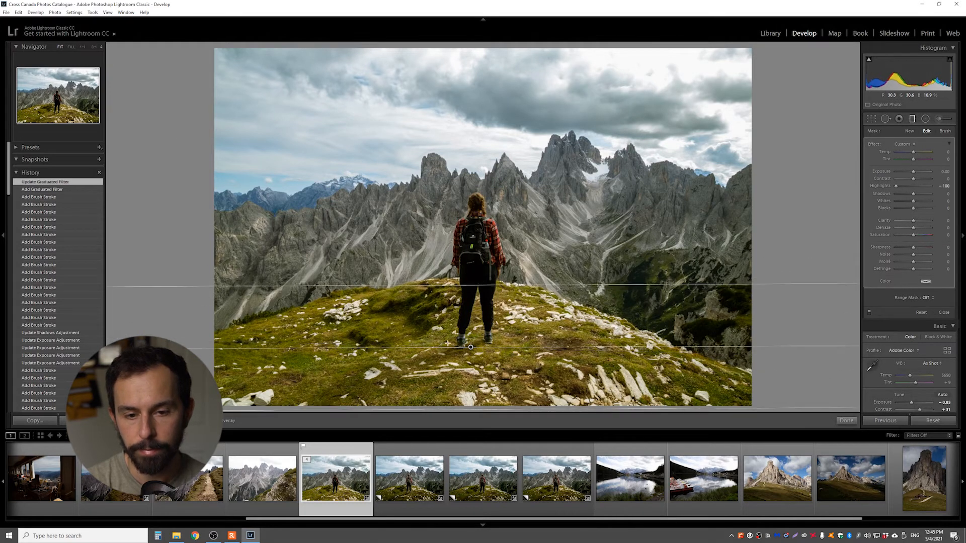
{"action": "left_click_drag", "start_coordinate": [475, 288], "coordinate": [473, 267]}
Set the foreground filter's exposure to -0.44, highlights to -76 and shadows to -48, and close the filter.
{"action": "mouse_move", "coordinate": [897, 186]}
{"action": "left_mouse_down"}
{"action": "mouse_move", "coordinate": [913, 184]}
{"action": "mouse_move", "coordinate": [886, 180]}
{"action": "mouse_move", "coordinate": [902, 184]}
{"action": "mouse_move", "coordinate": [907, 172]}
{"action": "left_mouse_up"}
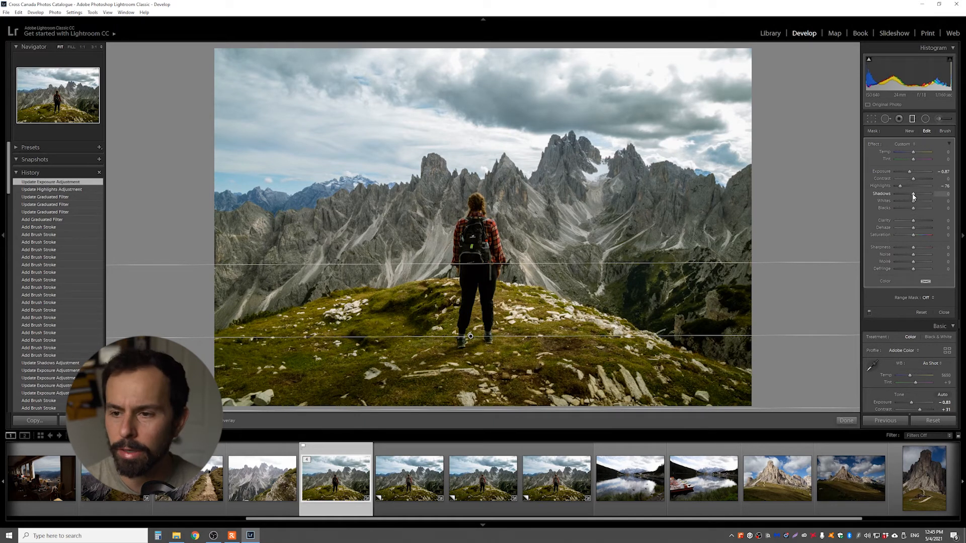
{"action": "left_click_drag", "start_coordinate": [914, 196], "coordinate": [905, 171]}
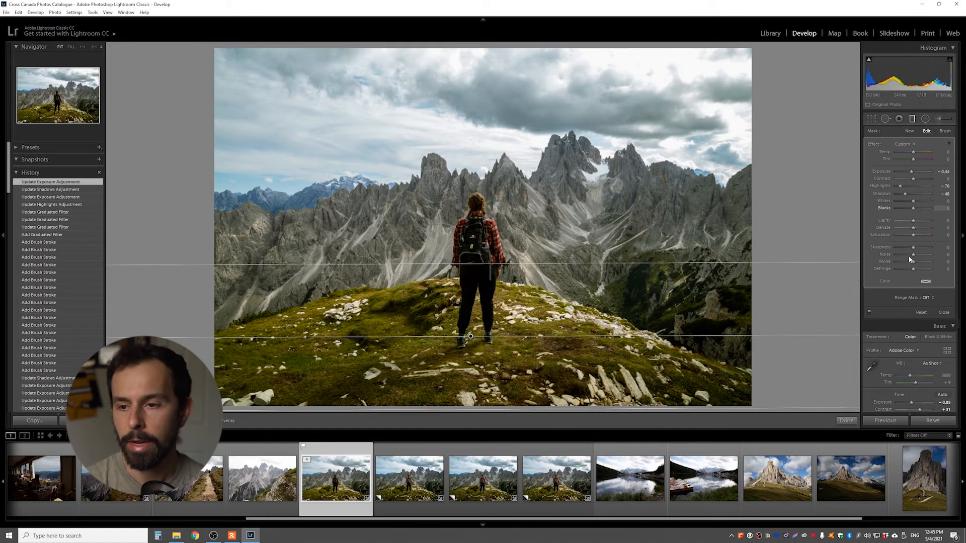
{"action": "left_click", "coordinate": [913, 121]}
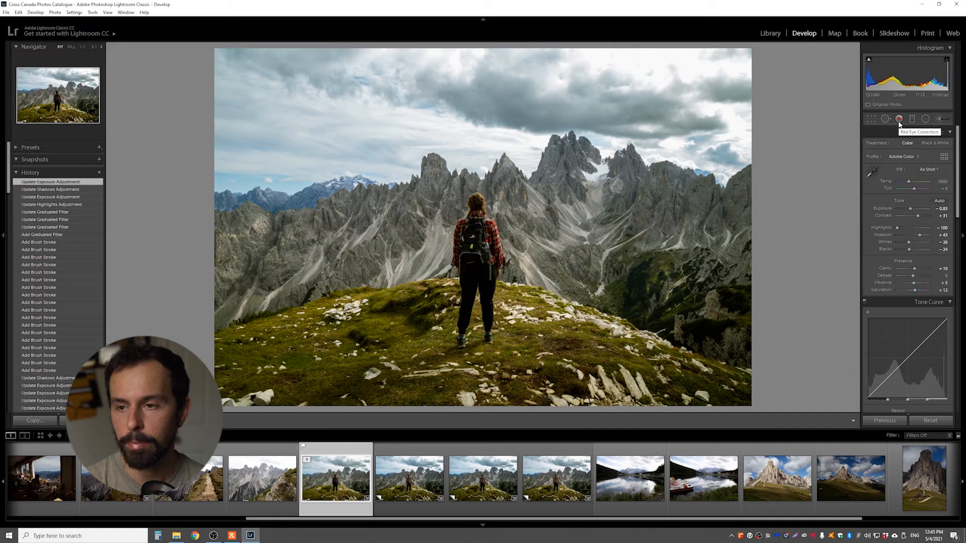
Paint a new adjustment brush mask over the hiker, using size 6 for the torso and size 2 for the legs.
{"action": "left_click", "coordinate": [936, 118]}
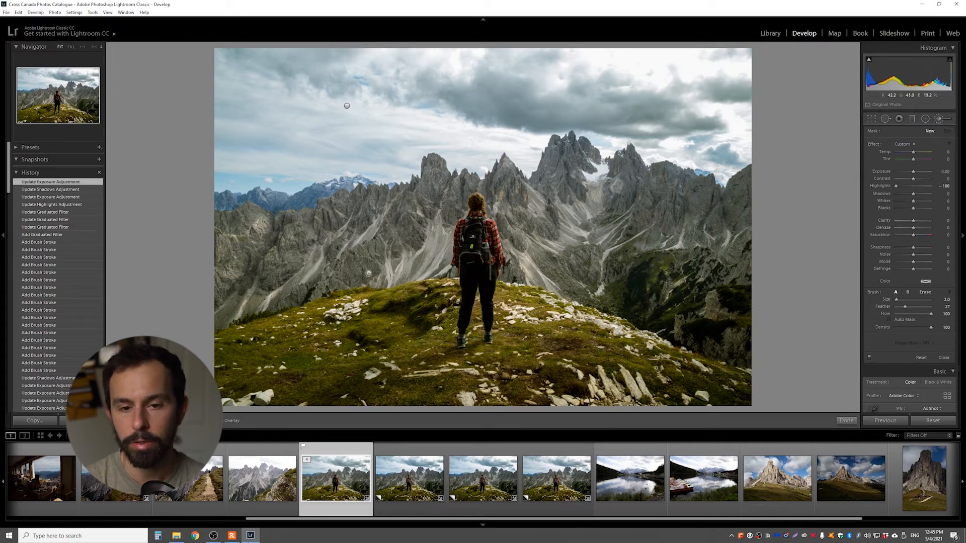
{"action": "scroll", "coordinate": [473, 246], "scroll_direction": "up", "scroll_amount": 4}
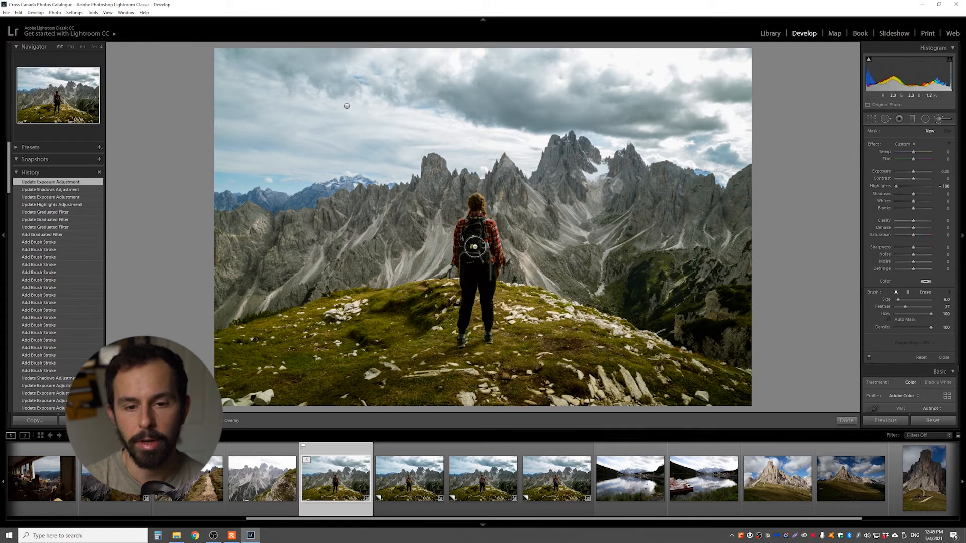
{"action": "mouse_move", "coordinate": [474, 247]}
{"action": "left_mouse_down"}
{"action": "mouse_move", "coordinate": [489, 270]}
{"action": "mouse_move", "coordinate": [463, 256]}
{"action": "mouse_move", "coordinate": [466, 226]}
{"action": "mouse_move", "coordinate": [478, 222]}
{"action": "mouse_move", "coordinate": [474, 197]}
{"action": "mouse_move", "coordinate": [479, 231]}
{"action": "left_mouse_up"}
{"action": "scroll", "coordinate": [472, 208], "scroll_direction": "down", "scroll_amount": 4}
{"action": "mouse_move", "coordinate": [471, 282]}
{"action": "left_mouse_down"}
{"action": "mouse_move", "coordinate": [460, 321]}
{"action": "mouse_move", "coordinate": [478, 279]}
{"action": "mouse_move", "coordinate": [489, 339]}
{"action": "mouse_move", "coordinate": [484, 278]}
{"action": "left_mouse_up"}
{"action": "left_click_drag", "start_coordinate": [460, 337], "coordinate": [465, 299]}
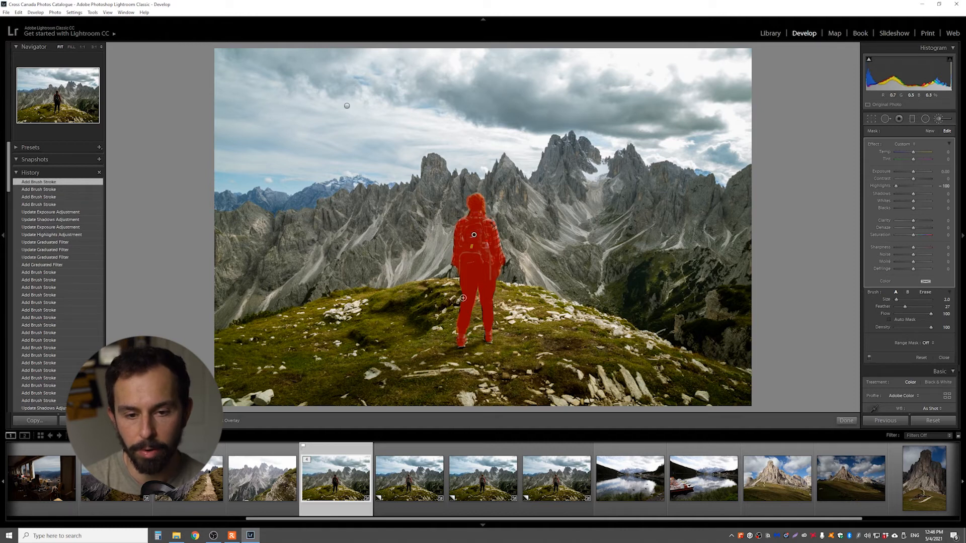
Touch up the hiker mask on the upper body and right arm with size 2 strokes, undoing a stray stroke.
{"action": "left_click_drag", "start_coordinate": [470, 213], "coordinate": [486, 232]}
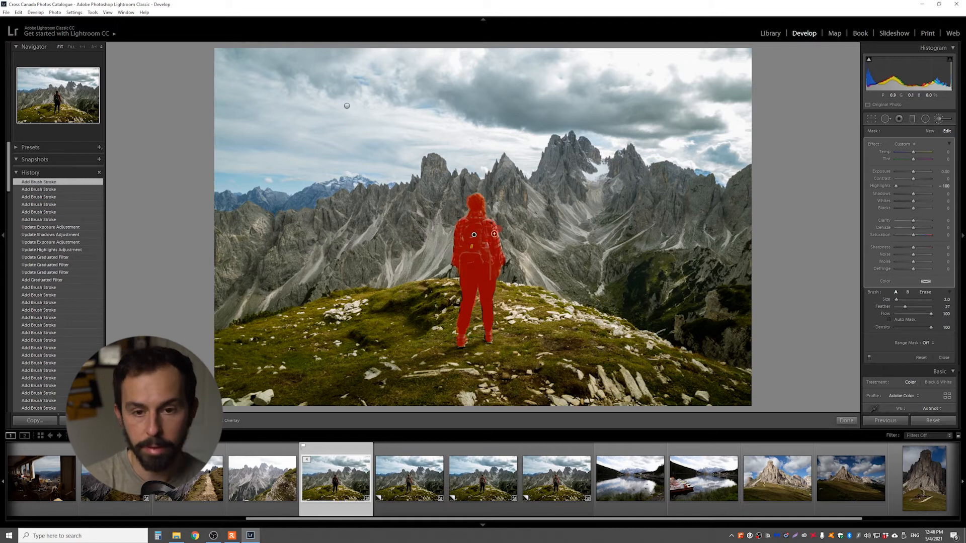
{"action": "key", "text": "ctrl+z"}
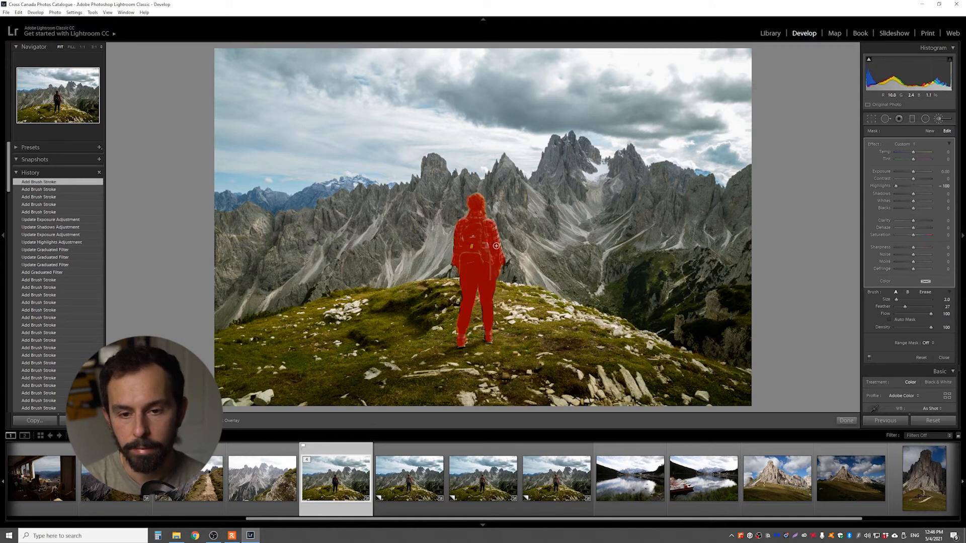
{"action": "left_click_drag", "start_coordinate": [497, 249], "coordinate": [517, 262]}
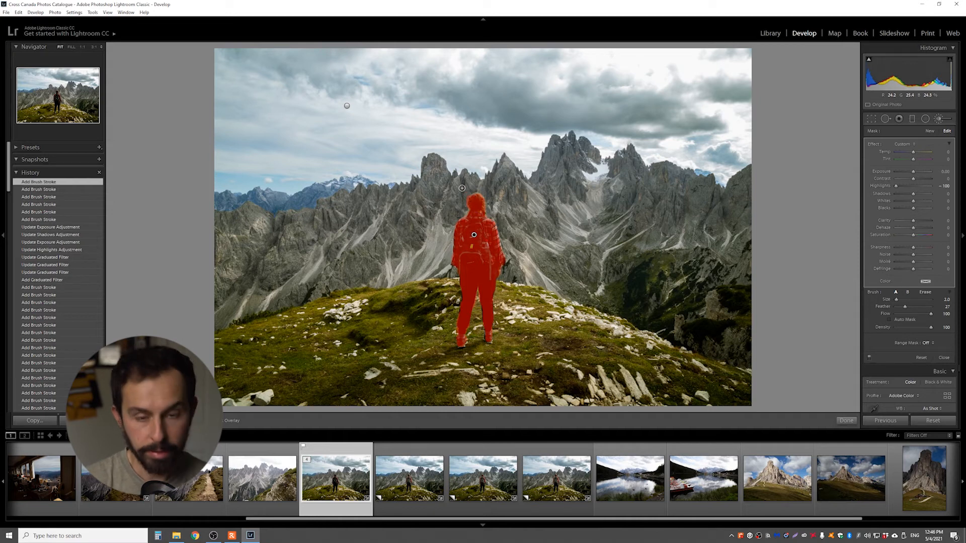
Erase the mask spill beside the hiker's head and hide the mask overlay.
{"action": "key", "text": "alt"}
{"action": "mouse_move", "coordinate": [466, 196]}
{"action": "left_mouse_down"}
{"action": "mouse_move", "coordinate": [465, 209]}
{"action": "mouse_move", "coordinate": [467, 195]}
{"action": "left_mouse_up"}
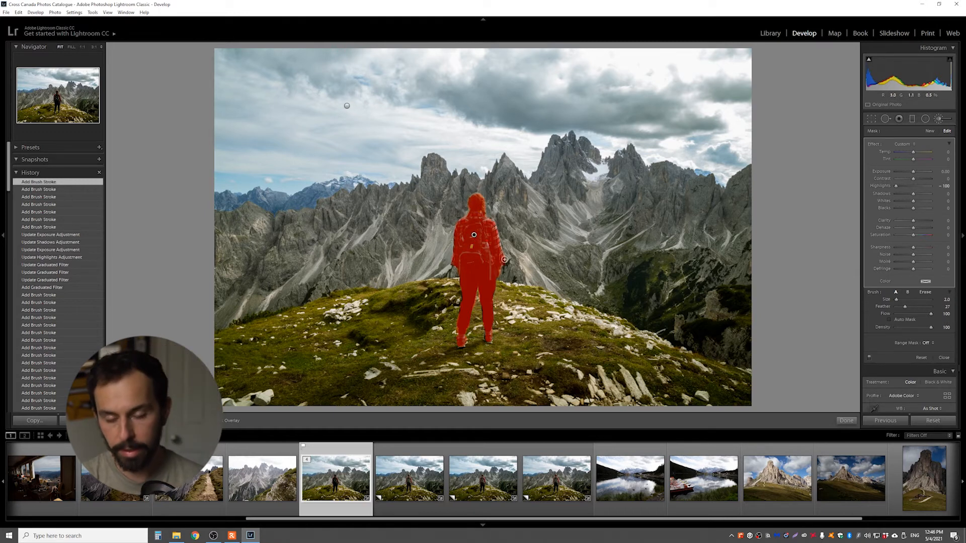
{"action": "key", "text": "o"}
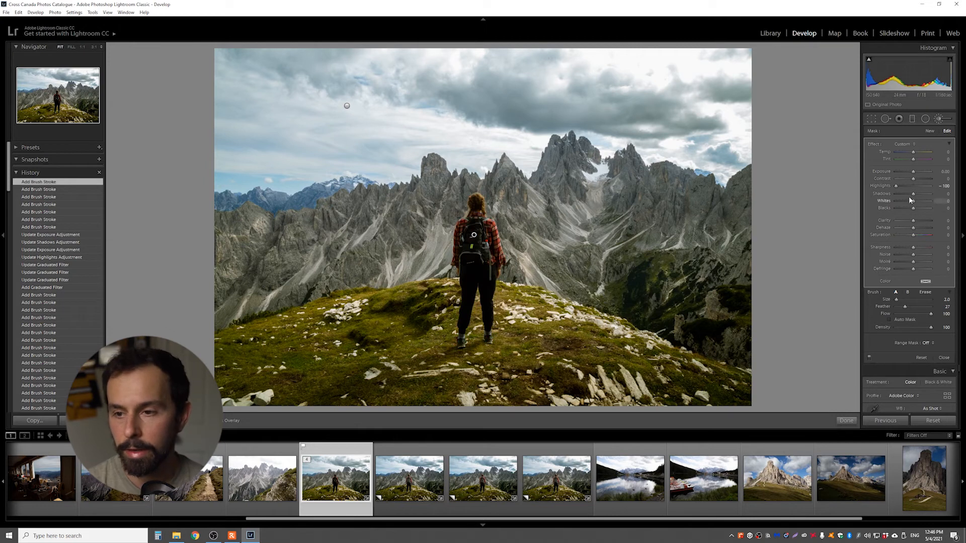
Raise the hiker mask's shadows to 37.
{"action": "left_click_drag", "start_coordinate": [913, 193], "coordinate": [923, 194]}
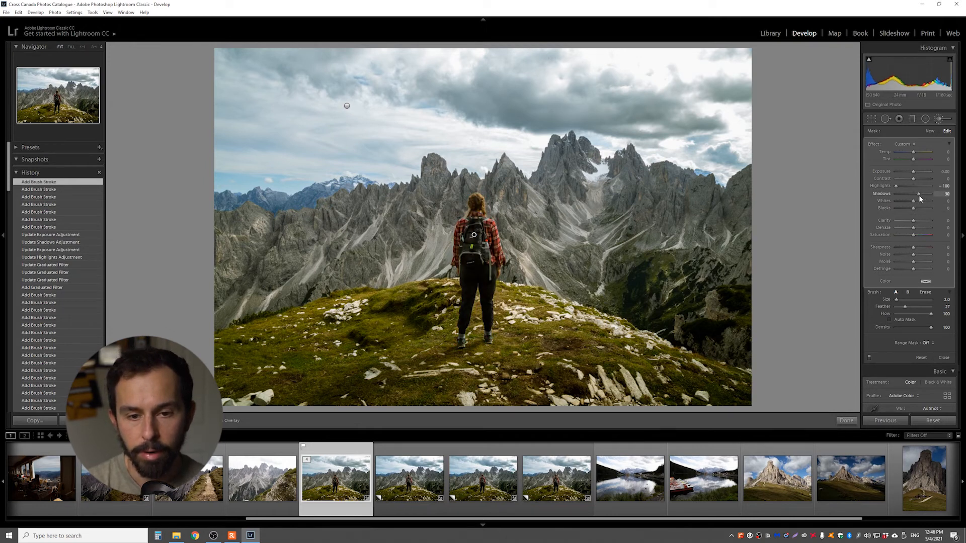
{"action": "left_click_drag", "start_coordinate": [936, 197], "coordinate": [938, 196]}
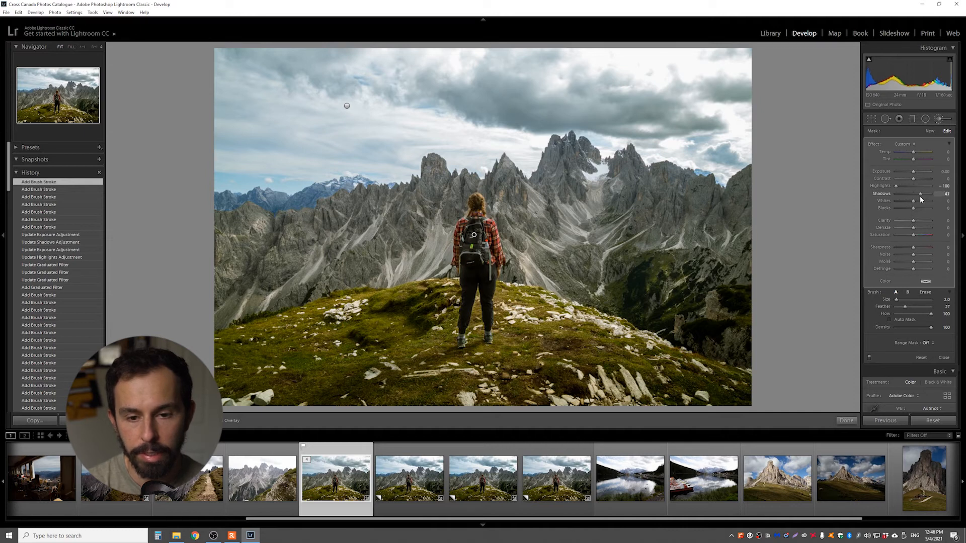
{"action": "left_click_drag", "start_coordinate": [907, 203], "coordinate": [920, 197]}
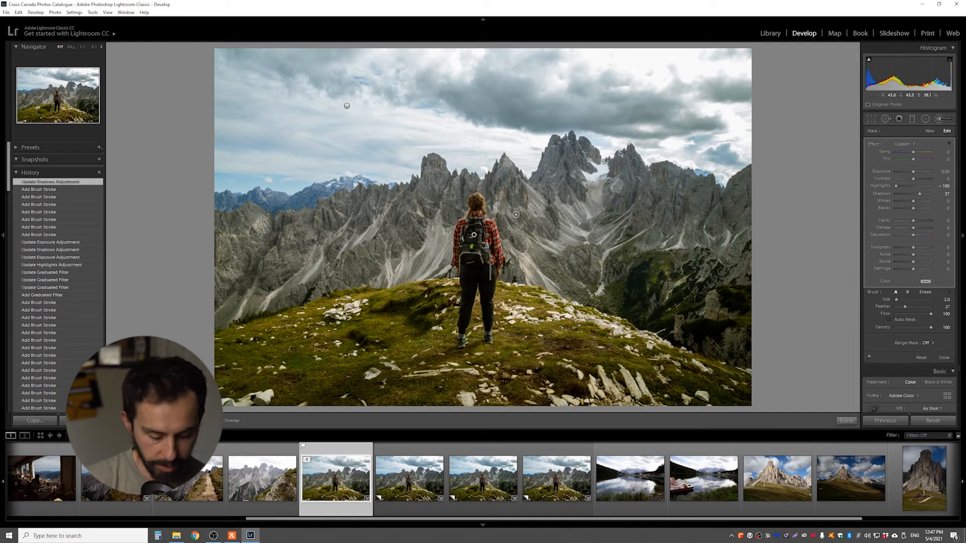
Examine the hiker mask's edges at 1:1 with the overlay shown, from the backpack down to the boots.
{"action": "left_click", "coordinate": [486, 248]}
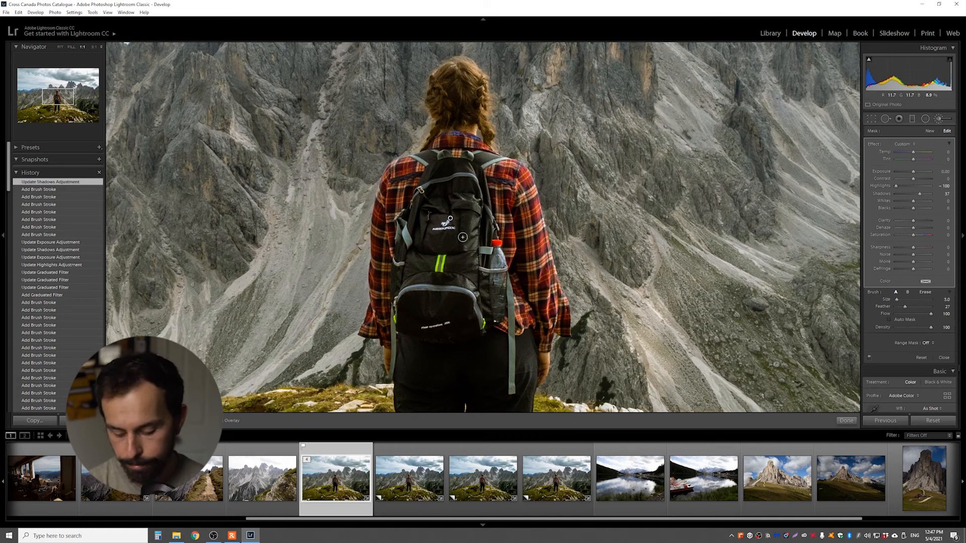
{"action": "key", "text": "o"}
{"action": "key", "text": "bracketright"}
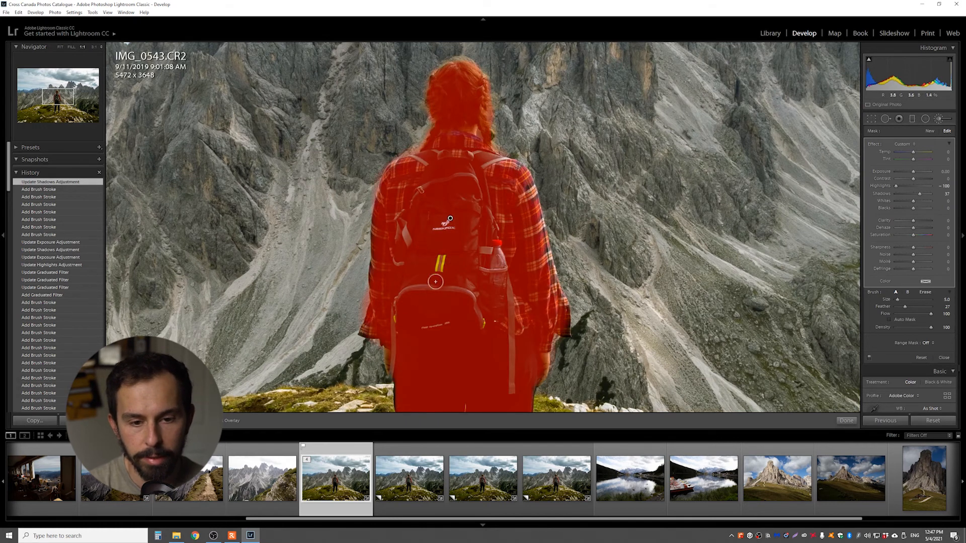
{"action": "left_click_drag", "start_coordinate": [455, 199], "coordinate": [452, 177]}
{"action": "scroll", "coordinate": [452, 177], "scroll_direction": "down", "scroll_amount": 5}
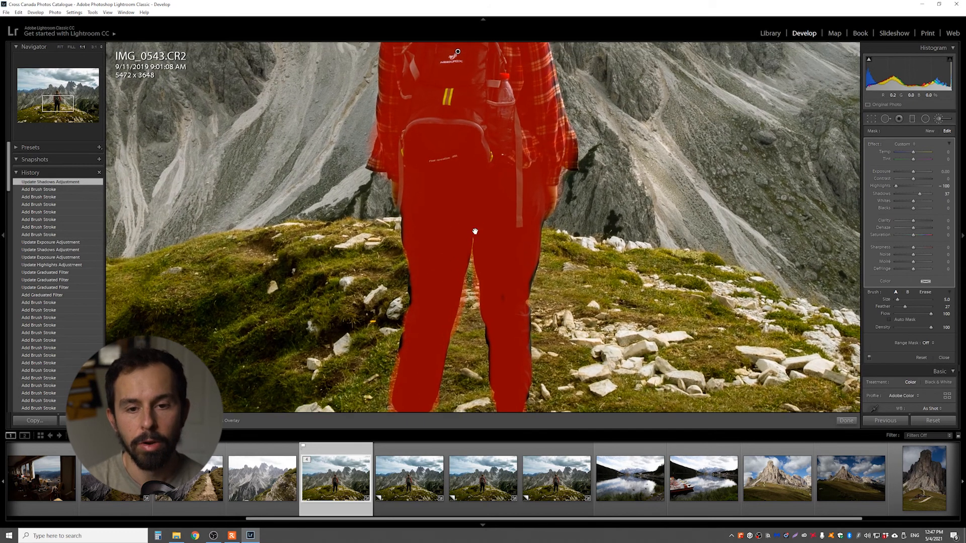
{"action": "scroll", "coordinate": [474, 228], "scroll_direction": "up", "scroll_amount": 1}
{"action": "scroll", "coordinate": [483, 205], "scroll_direction": "down", "scroll_amount": 2}
{"action": "scroll", "coordinate": [483, 205], "scroll_direction": "left", "scroll_amount": 1}
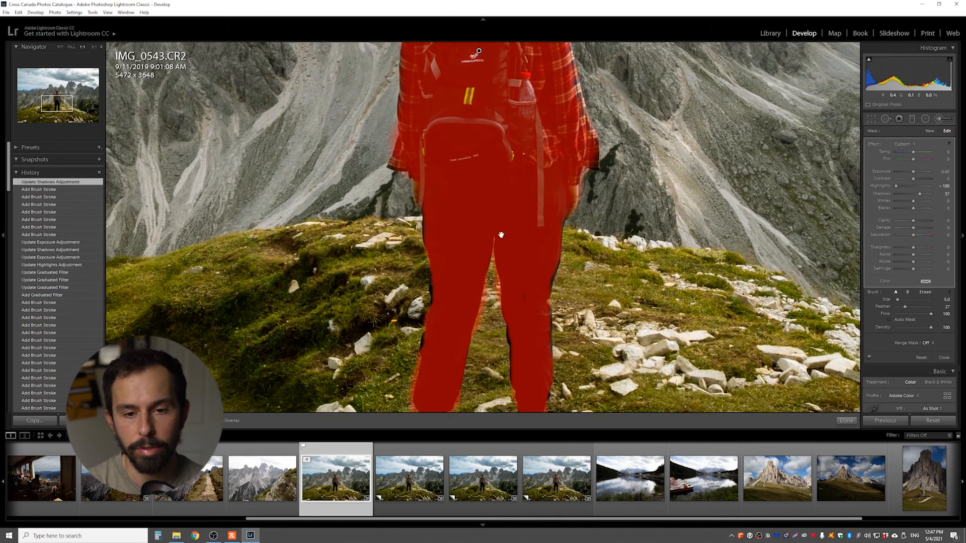
{"action": "scroll", "coordinate": [495, 220], "scroll_direction": "down", "scroll_amount": 2}
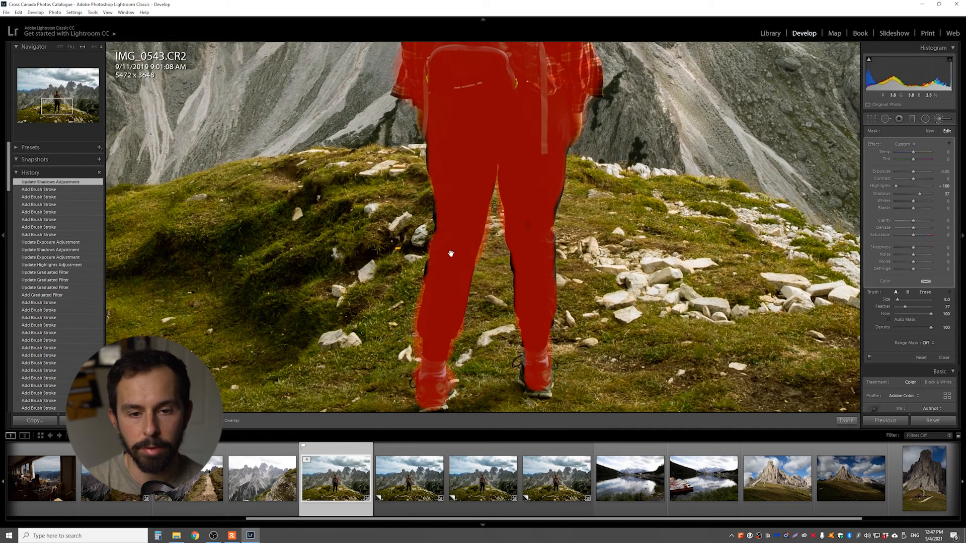
{"action": "scroll", "coordinate": [455, 240], "scroll_direction": "down", "scroll_amount": 1}
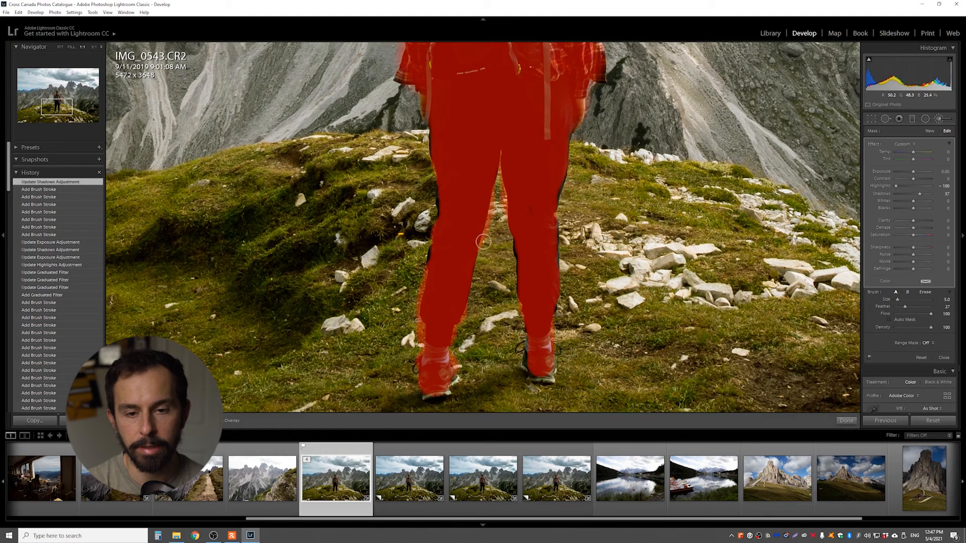
Erase the hiker mask's spill around the lower legs and boots with a size 2 eraser, checking it against the unmasked photo.
{"action": "key", "text": "o"}
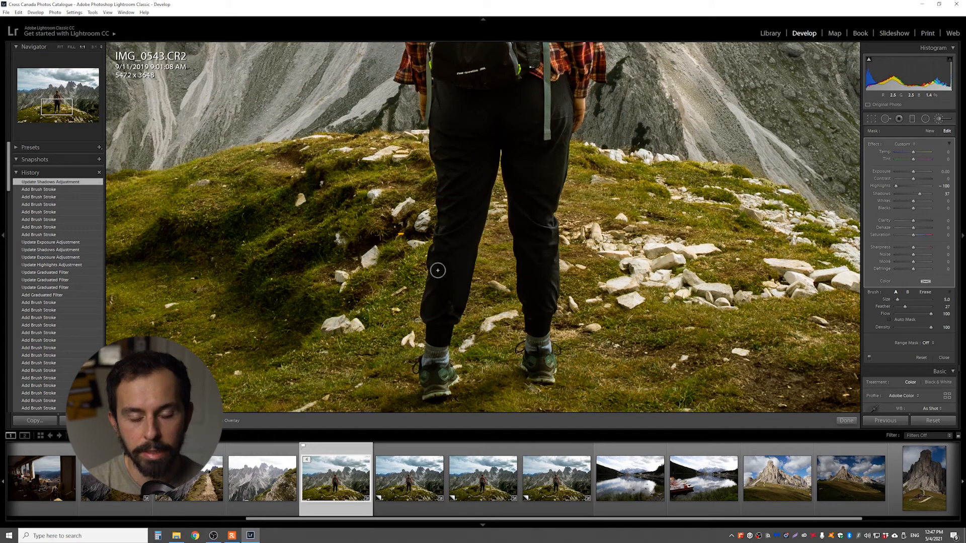
{"action": "key", "text": "o"}
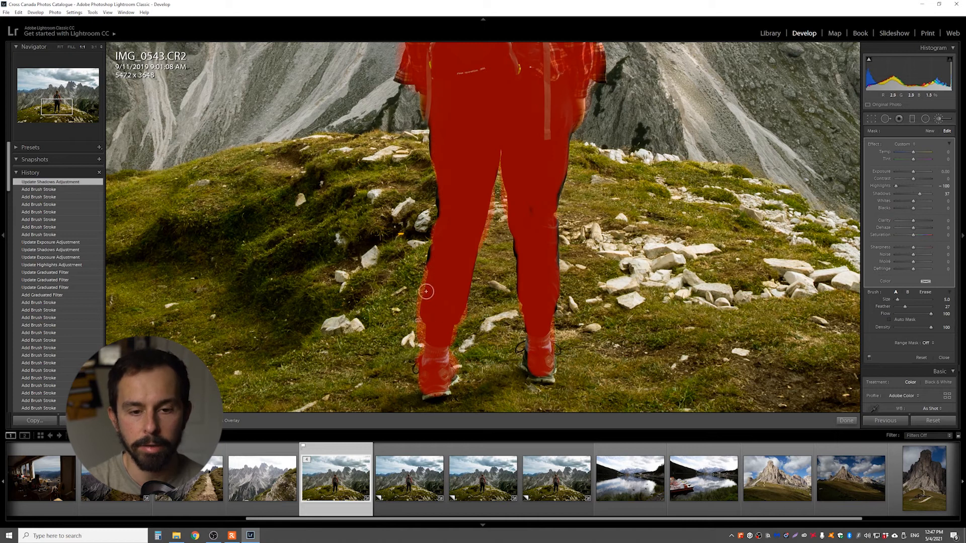
{"action": "key", "text": "alt"}
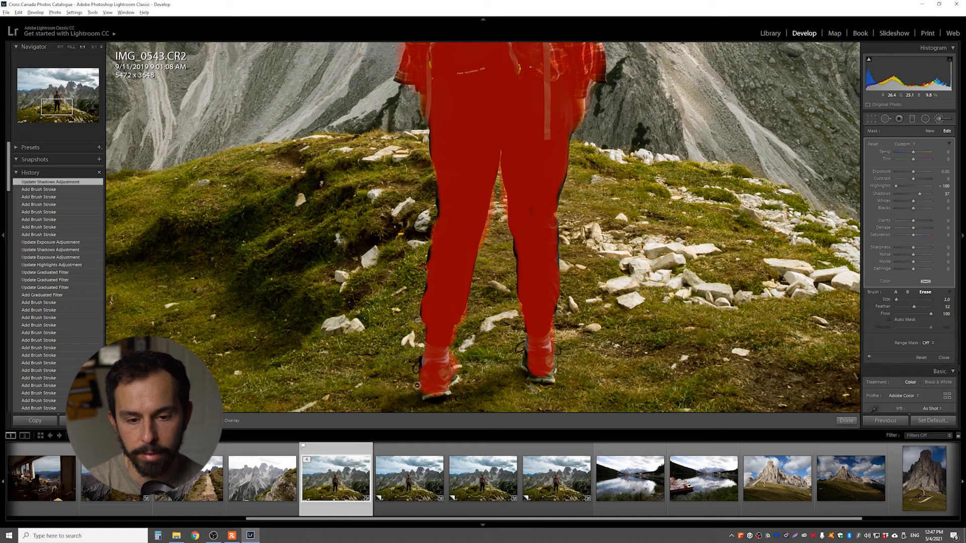
{"action": "mouse_move", "coordinate": [425, 379]}
{"action": "left_mouse_down"}
{"action": "mouse_move", "coordinate": [452, 354]}
{"action": "mouse_move", "coordinate": [464, 374]}
{"action": "left_mouse_up"}
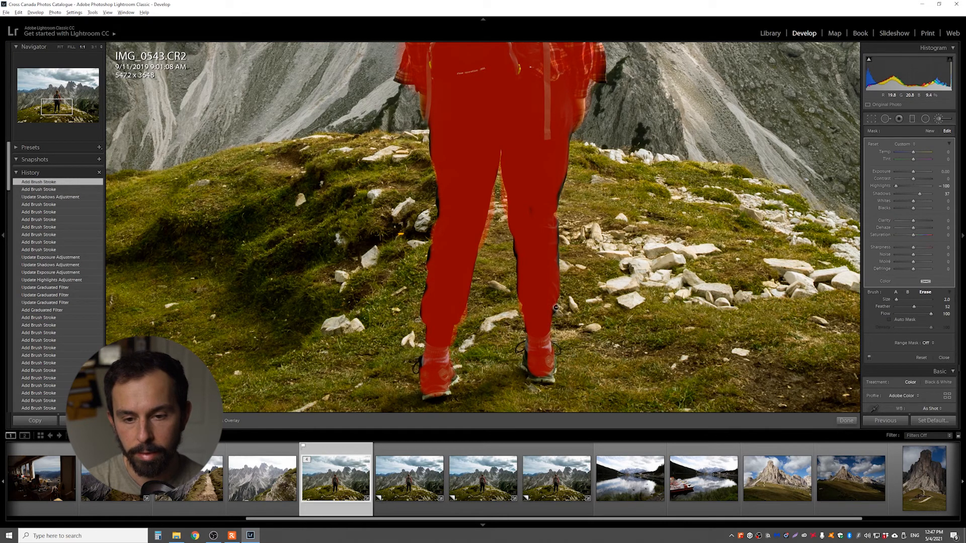
{"action": "left_click", "coordinate": [557, 234], "text": "alt"}
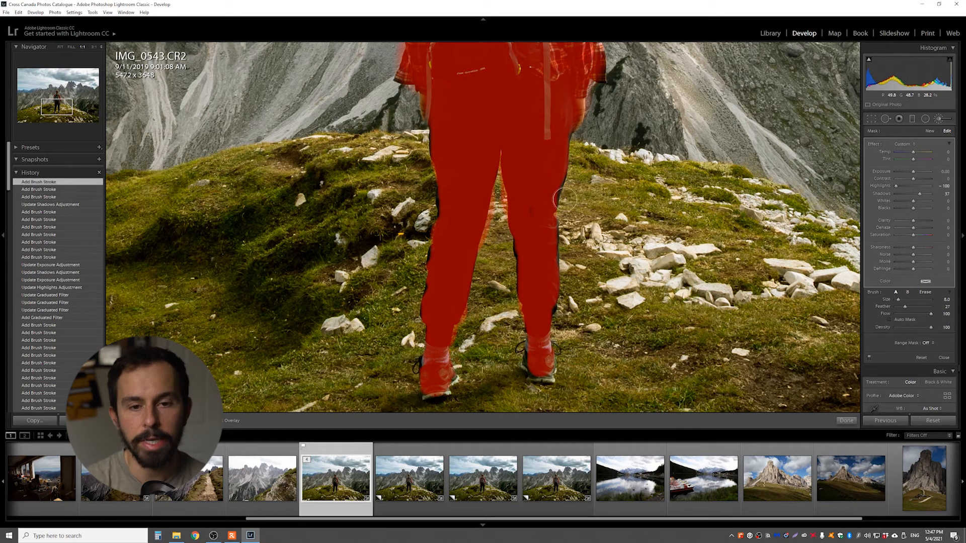
Clean up the hiker mask's edge along the right leg, hip and arm.
{"action": "left_click_drag", "start_coordinate": [627, 153], "coordinate": [598, 245]}
{"action": "mouse_move", "coordinate": [592, 189]}
{"action": "left_mouse_down"}
{"action": "mouse_move", "coordinate": [597, 239]}
{"action": "mouse_move", "coordinate": [556, 253]}
{"action": "mouse_move", "coordinate": [562, 210]}
{"action": "left_mouse_up"}
{"action": "left_click_drag", "start_coordinate": [545, 129], "coordinate": [556, 172]}
{"action": "mouse_move", "coordinate": [534, 103]}
{"action": "left_mouse_down"}
{"action": "mouse_move", "coordinate": [557, 127]}
{"action": "mouse_move", "coordinate": [581, 236]}
{"action": "left_mouse_up"}
{"action": "key", "text": "alt"}
{"action": "left_click_drag", "start_coordinate": [573, 131], "coordinate": [576, 134]}
{"action": "key", "text": "space"}
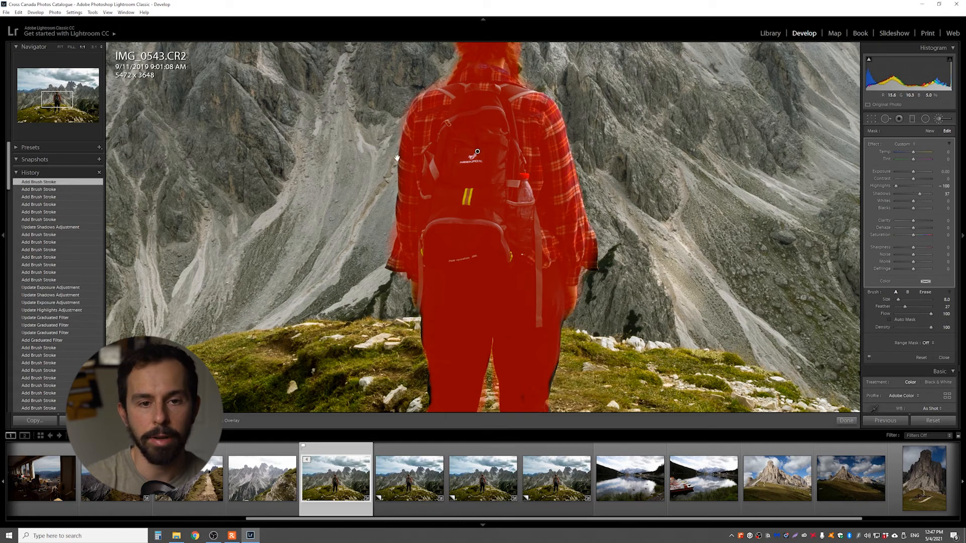
Erase the mask spill around the hiker's head and shoulders, and hide the mask overlay.
{"action": "left_click_drag", "start_coordinate": [397, 159], "coordinate": [395, 217]}
{"action": "key", "text": "alt"}
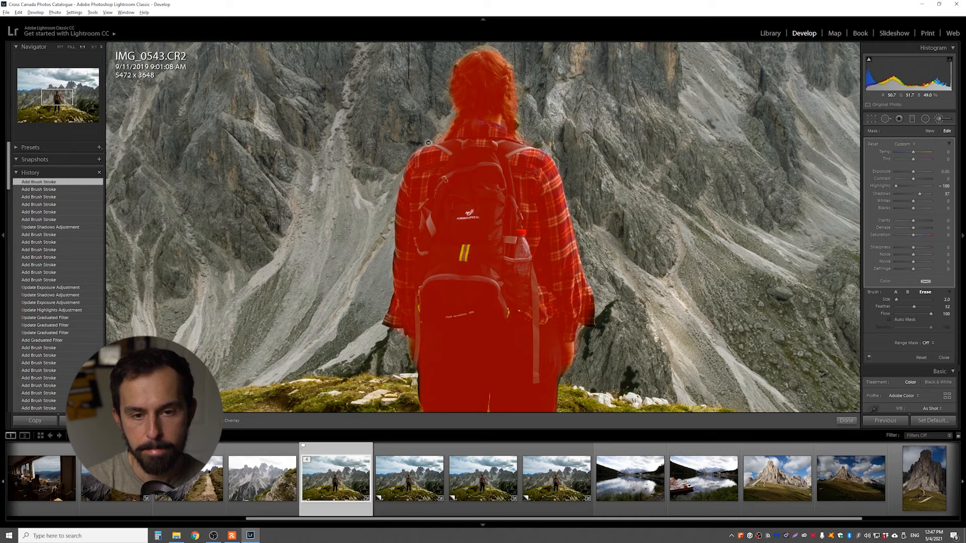
{"action": "left_click_drag", "start_coordinate": [448, 98], "coordinate": [449, 119]}
{"action": "left_click_drag", "start_coordinate": [489, 146], "coordinate": [483, 163]}
{"action": "key", "text": "alt"}
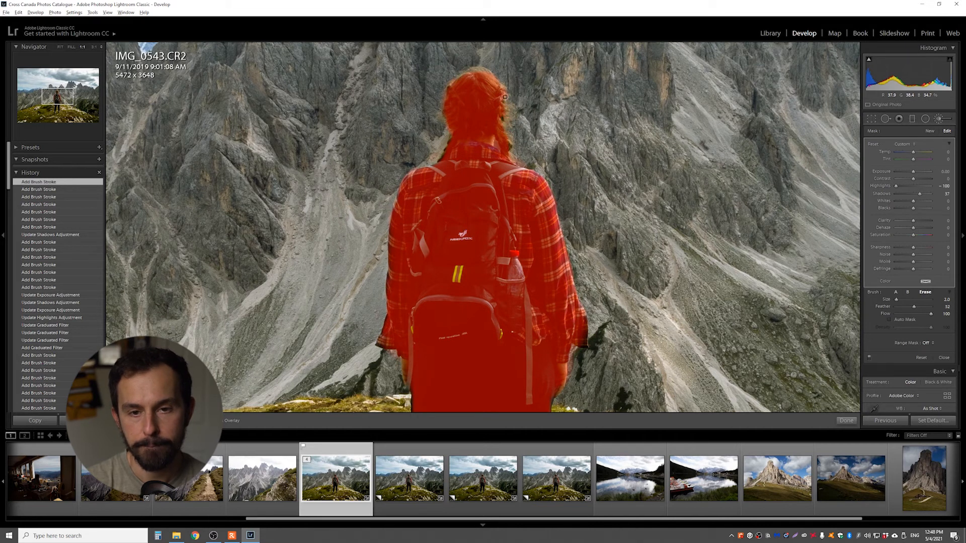
{"action": "left_click_drag", "start_coordinate": [506, 87], "coordinate": [506, 89]}
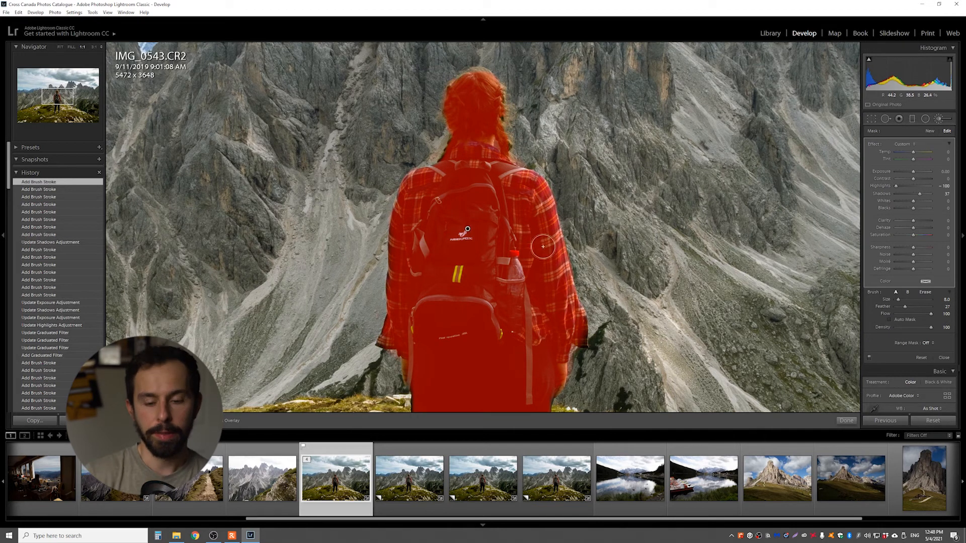
{"action": "key", "text": "o"}
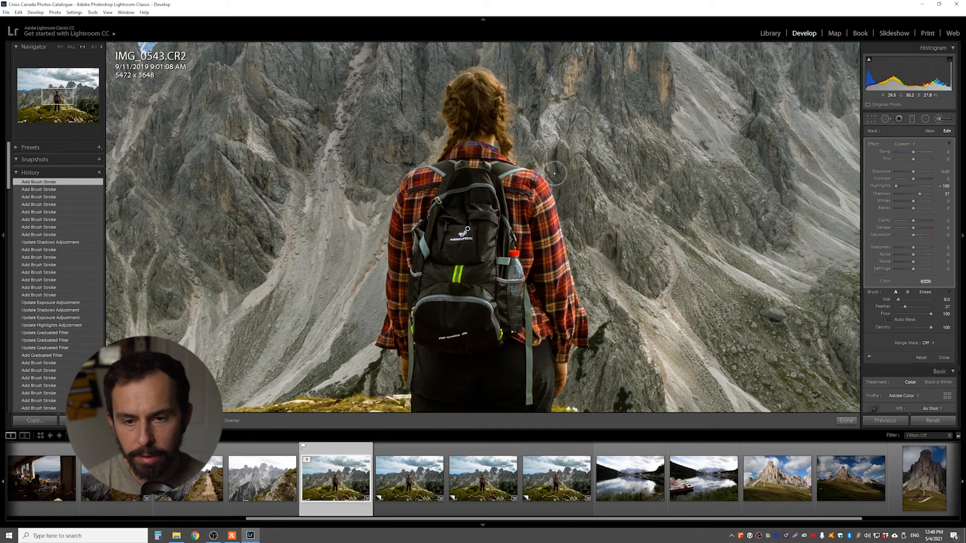
Soften the eraser to feather 81 at size 4 and erase along the outer edge of the hiker's right shoulder and arm.
{"action": "key", "text": "ctrl+z"}
{"action": "key", "text": "alt"}
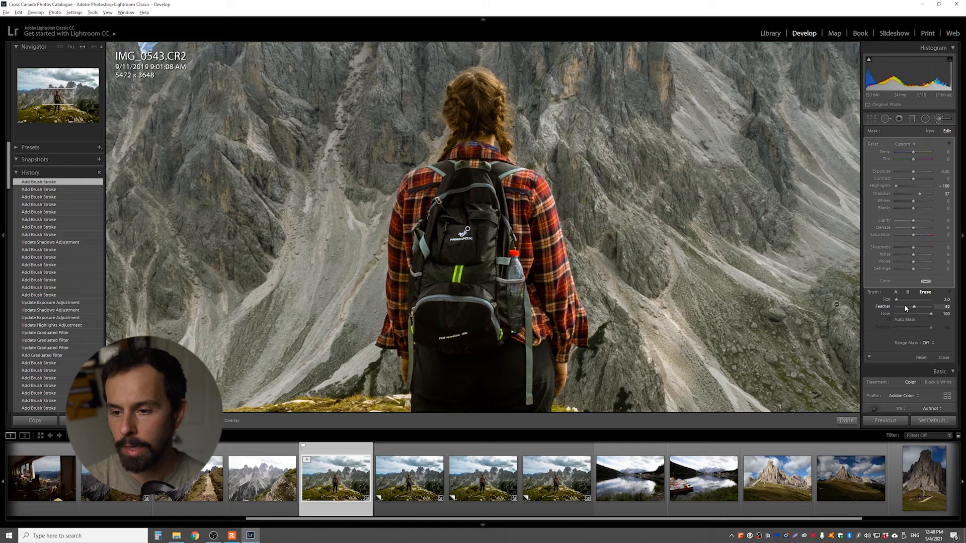
{"action": "key", "text": "alt"}
{"action": "key", "text": "alt"}
{"action": "key", "text": "alt"}
{"action": "key", "text": "alt"}
{"action": "scroll", "coordinate": [566, 186], "scroll_direction": "down", "scroll_amount": 1}
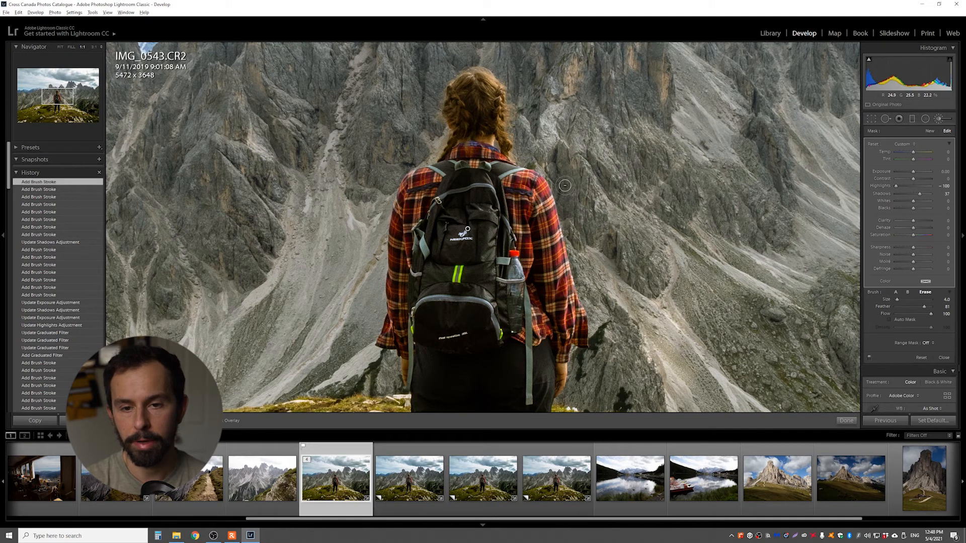
{"action": "mouse_move", "coordinate": [565, 185]}
{"action": "left_mouse_down"}
{"action": "mouse_move", "coordinate": [553, 196]}
{"action": "mouse_move", "coordinate": [568, 214]}
{"action": "mouse_move", "coordinate": [562, 188]}
{"action": "mouse_move", "coordinate": [570, 241]}
{"action": "left_mouse_up"}
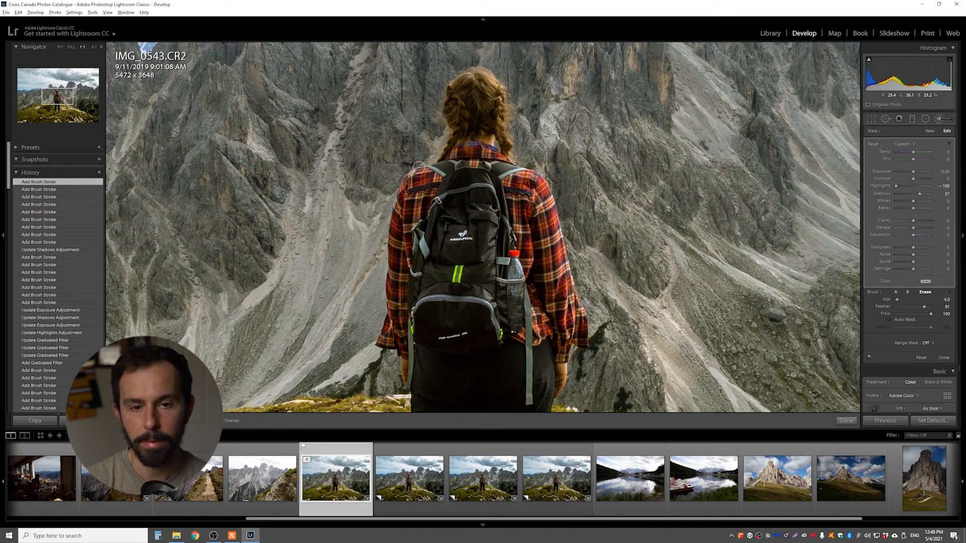
Check the softened mask edge with the overlay, and erase softly along the outer and inner edges of both legs down to the boots.
{"action": "key", "text": "o"}
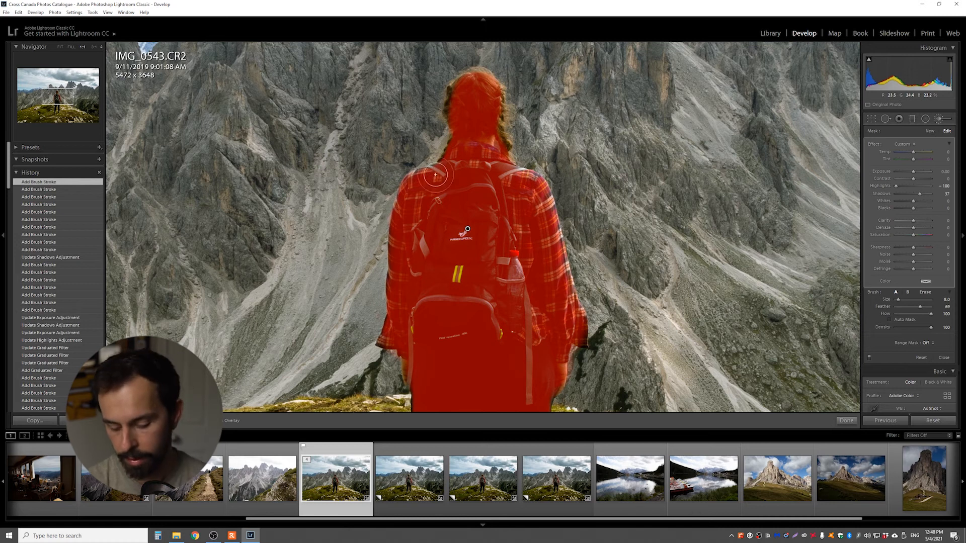
{"action": "key", "text": "o"}
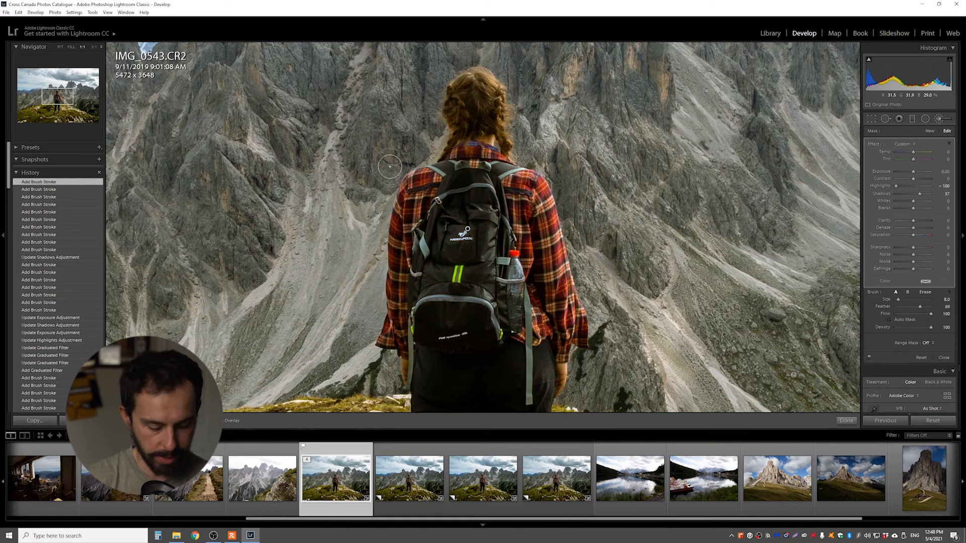
{"action": "key", "text": "alt"}
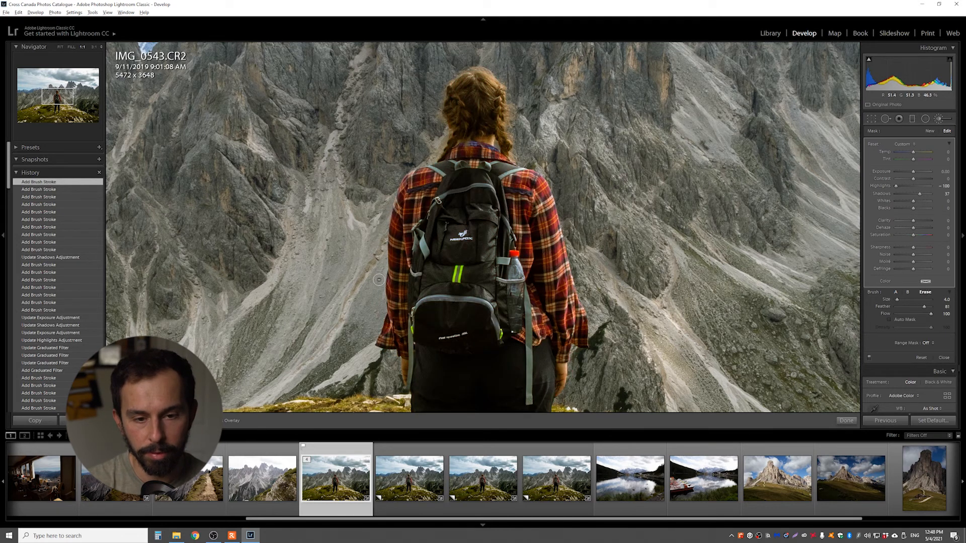
{"action": "left_click_drag", "start_coordinate": [467, 345], "coordinate": [451, 74]}
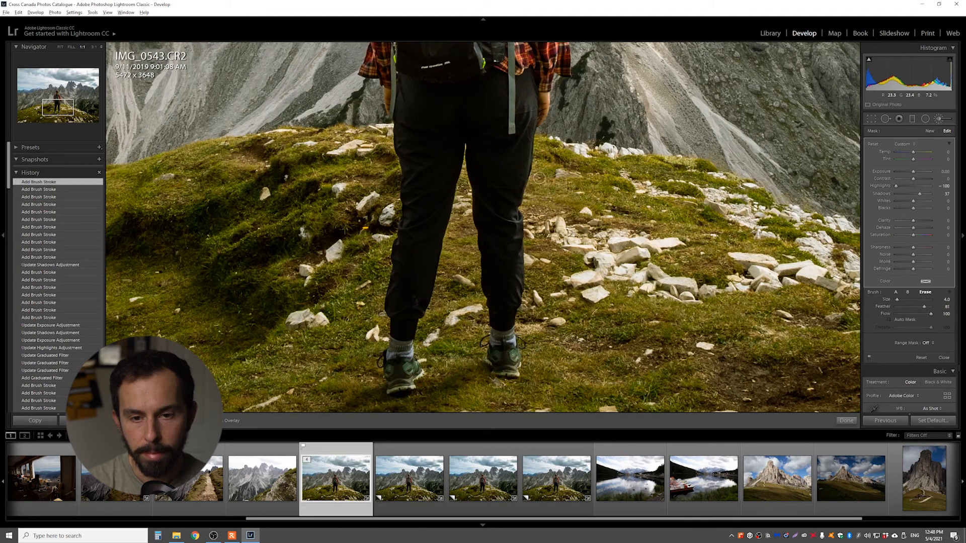
{"action": "left_click_drag", "start_coordinate": [535, 263], "coordinate": [517, 355]}
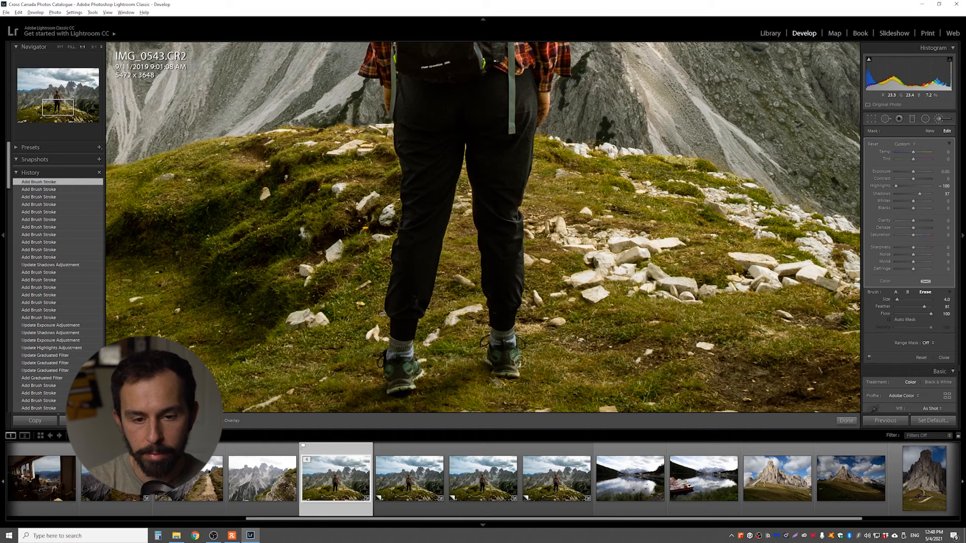
{"action": "mouse_move", "coordinate": [400, 185]}
{"action": "left_mouse_down"}
{"action": "mouse_move", "coordinate": [398, 243]}
{"action": "mouse_move", "coordinate": [380, 293]}
{"action": "mouse_move", "coordinate": [398, 388]}
{"action": "left_mouse_up"}
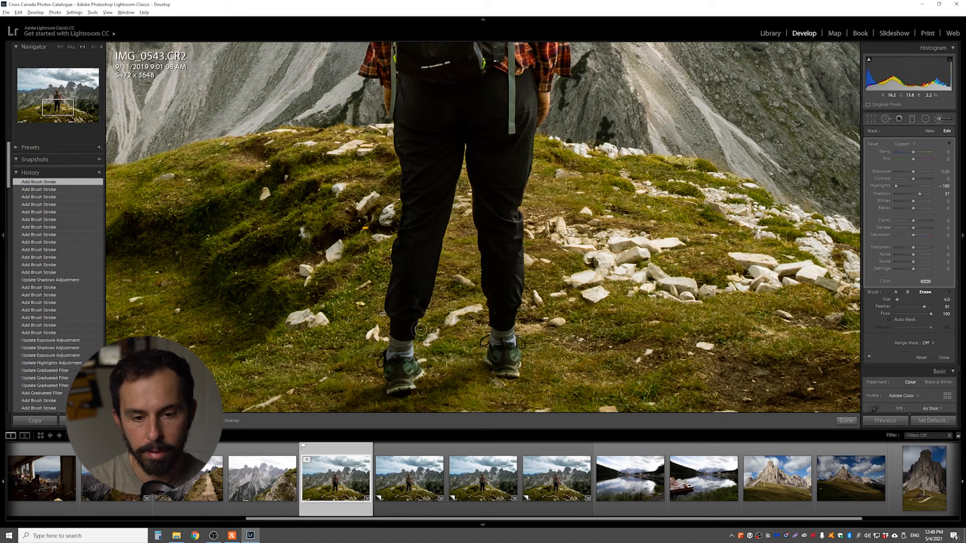
{"action": "left_click_drag", "start_coordinate": [447, 256], "coordinate": [465, 152]}
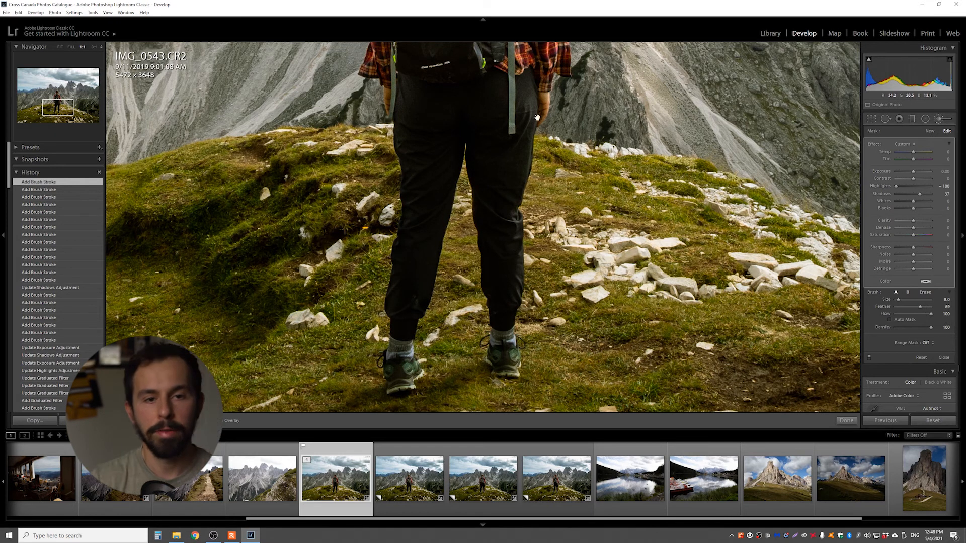
Compare the full hiker photo with the finished Copy 2 and return to the original.
{"action": "left_click", "coordinate": [597, 162]}
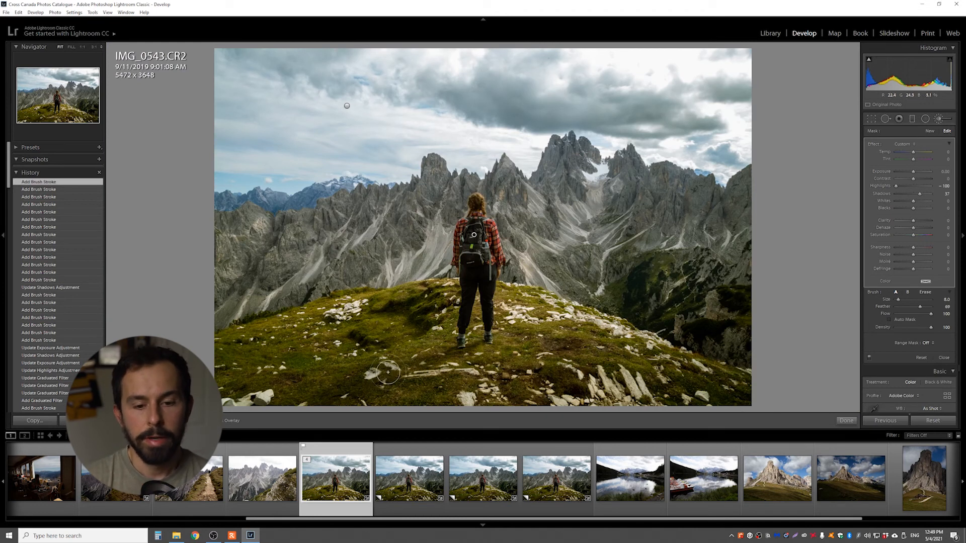
{"action": "left_click", "coordinate": [403, 480]}
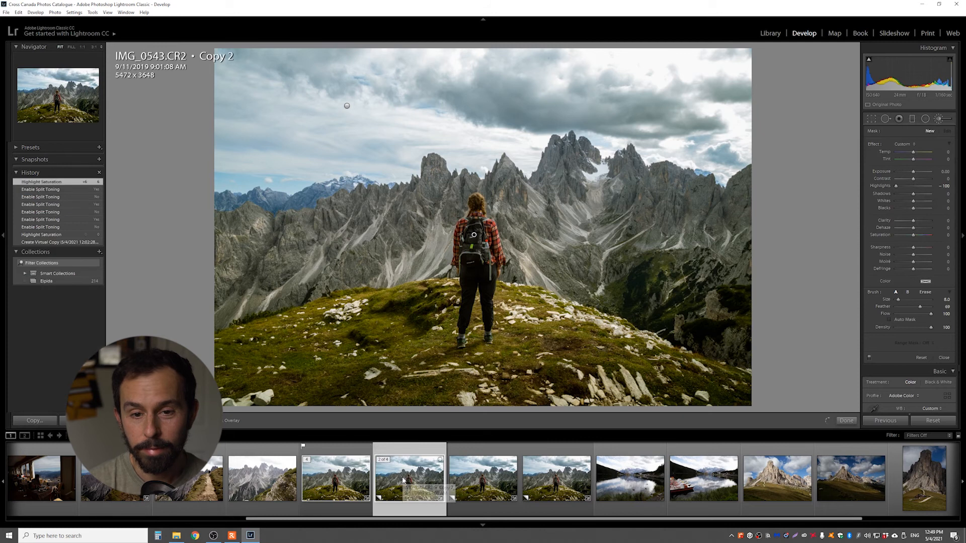
{"action": "left_click", "coordinate": [371, 478]}
Raise the hiker mask's highlights to 4 while viewing the hiker at 1:1, and return to the full photo.
{"action": "key", "text": "z"}
{"action": "left_click_drag", "start_coordinate": [485, 117], "coordinate": [465, 138]}
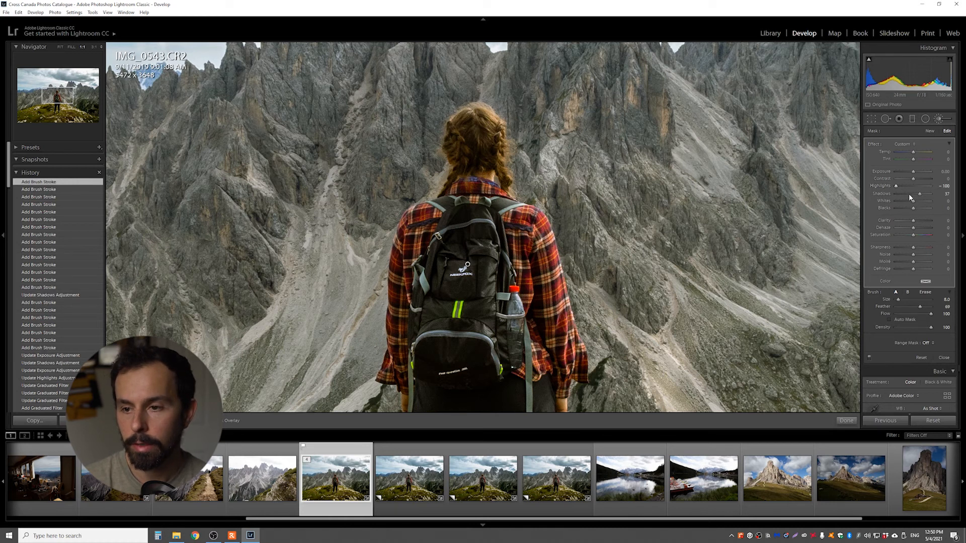
{"action": "left_click_drag", "start_coordinate": [897, 186], "coordinate": [910, 186]}
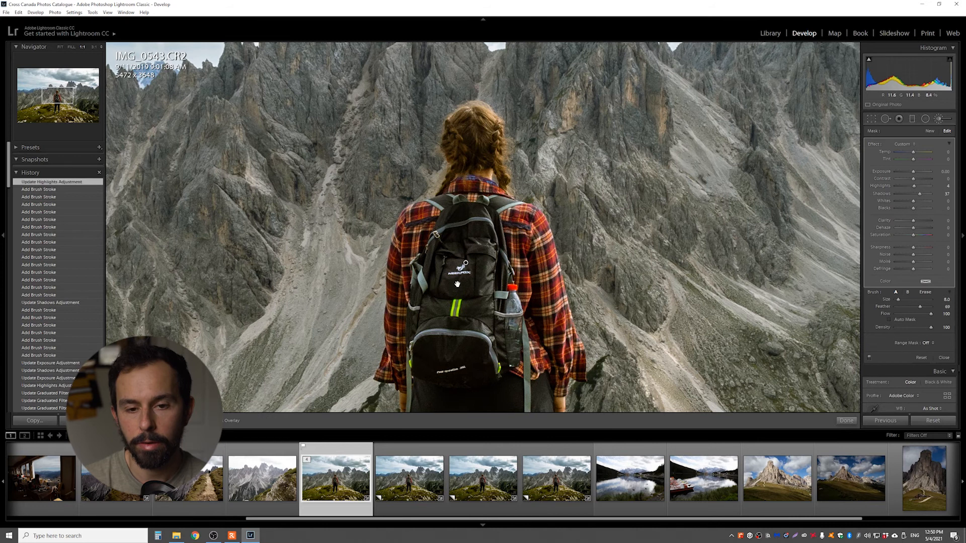
{"action": "key", "text": "z"}
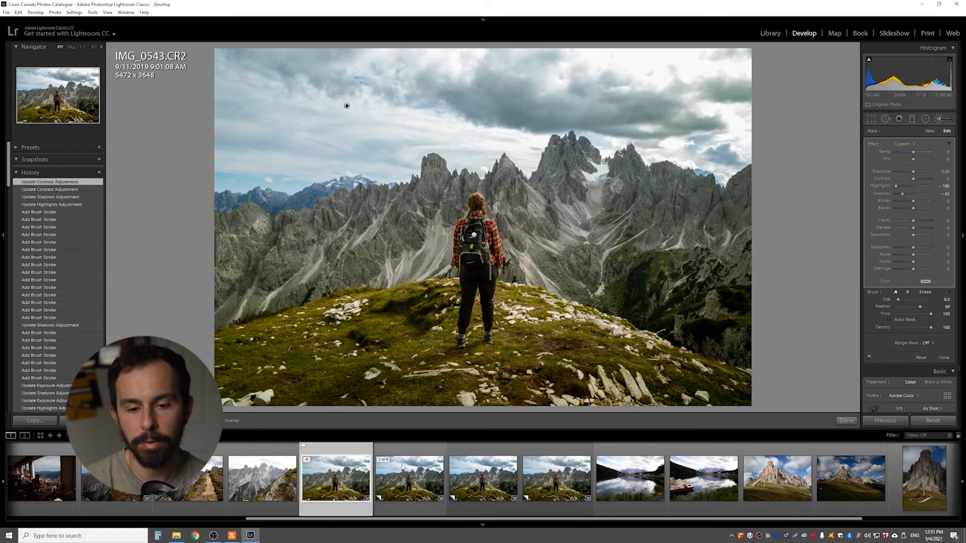
Compare the edited IMG_0543.CR2 repeatedly with the finished Copy 2, ending on the edited original.
{"action": "left_click", "coordinate": [407, 478]}
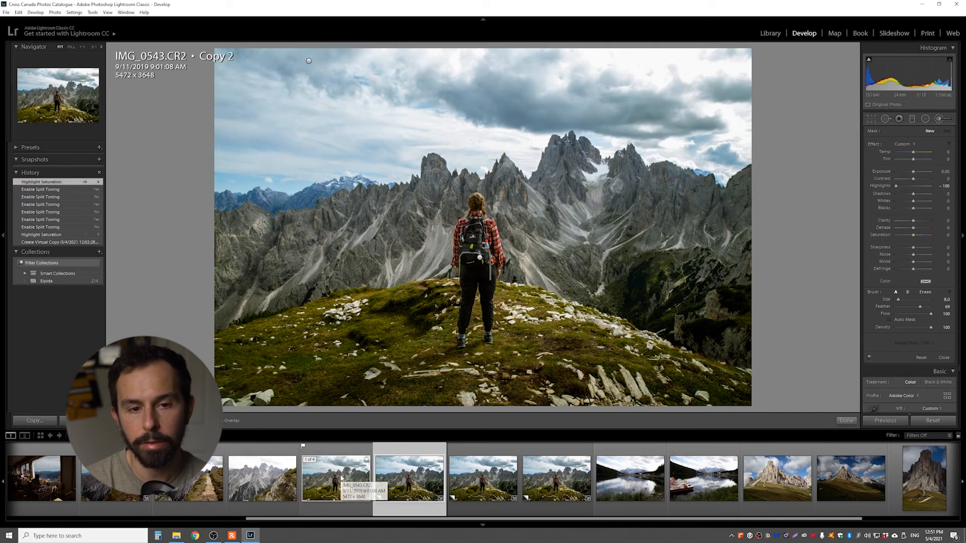
{"action": "left_click", "coordinate": [342, 478]}
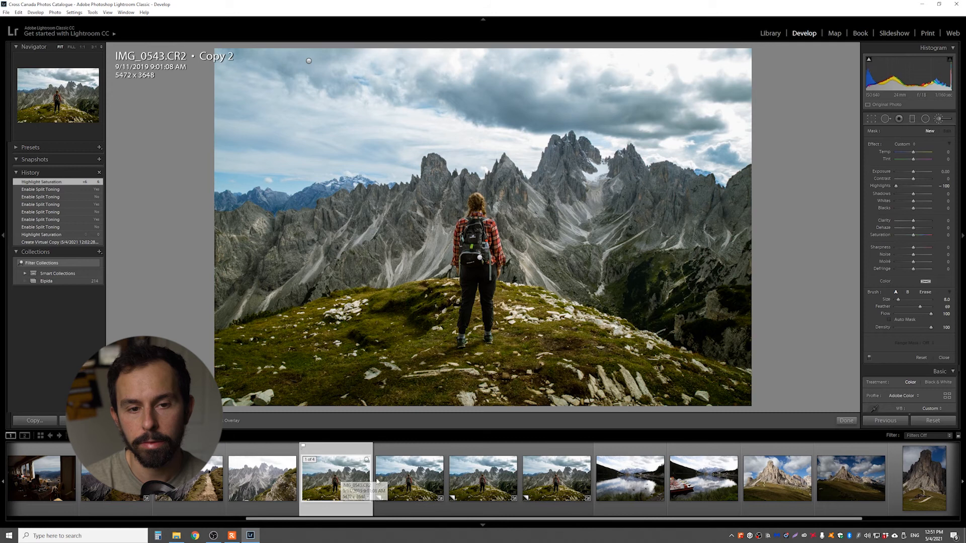
{"action": "left_click", "coordinate": [410, 486]}
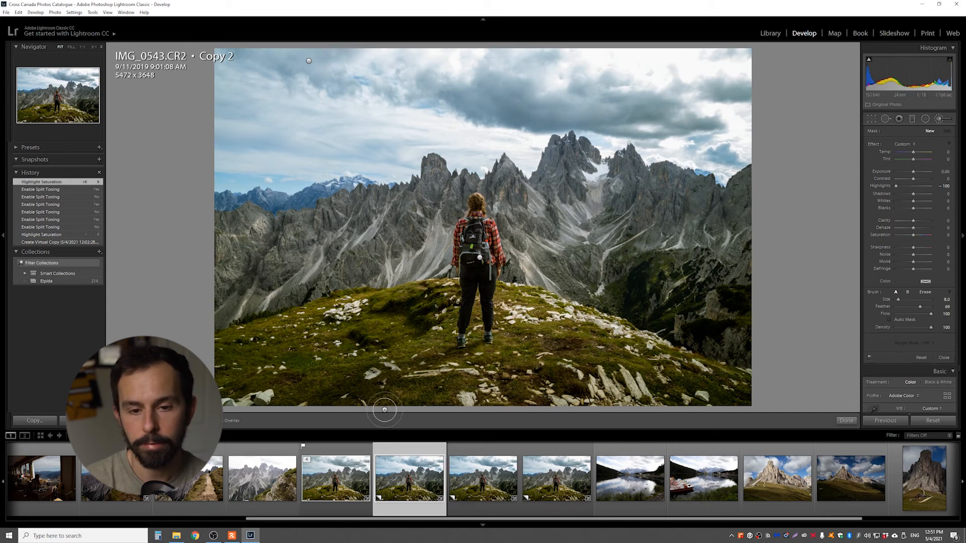
{"action": "left_click", "coordinate": [357, 477]}
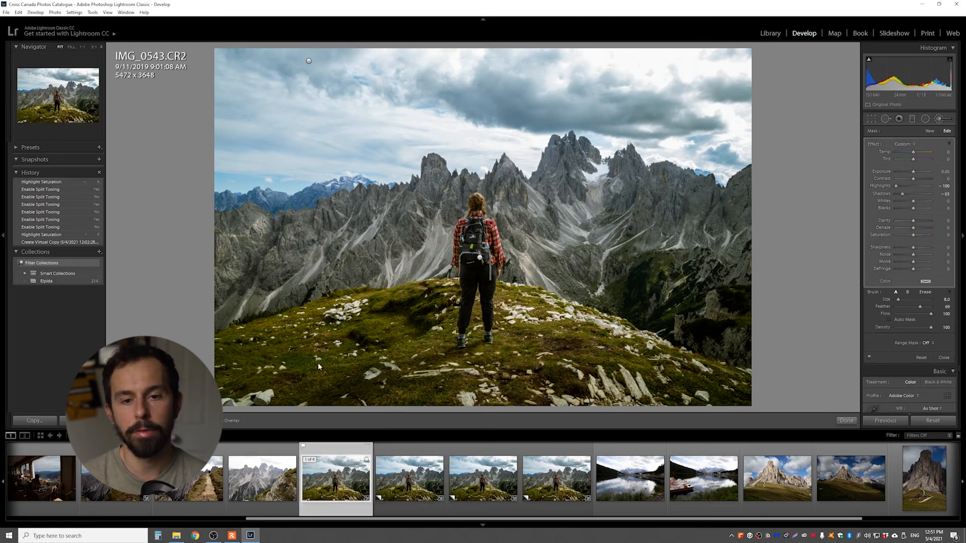
{"action": "key", "text": "Right"}
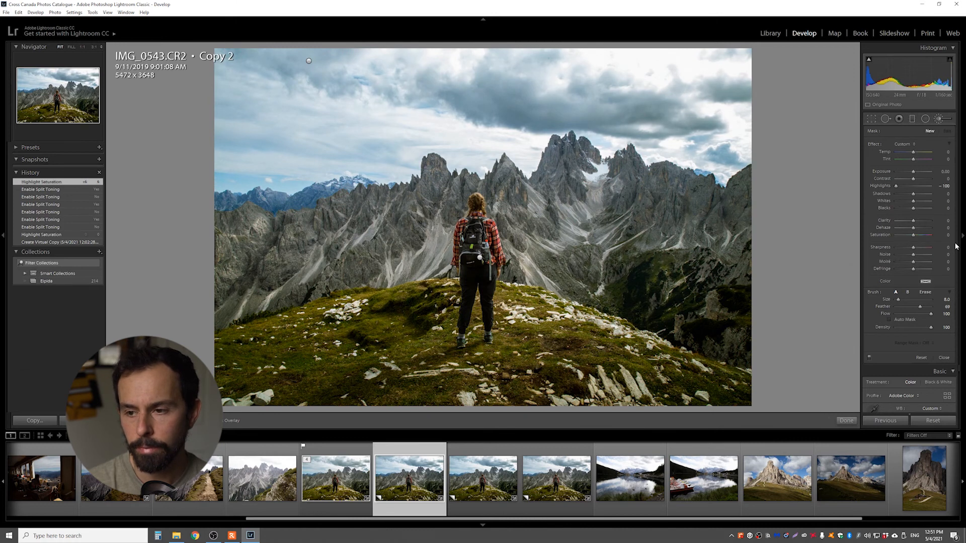
{"action": "left_click", "coordinate": [336, 478]}
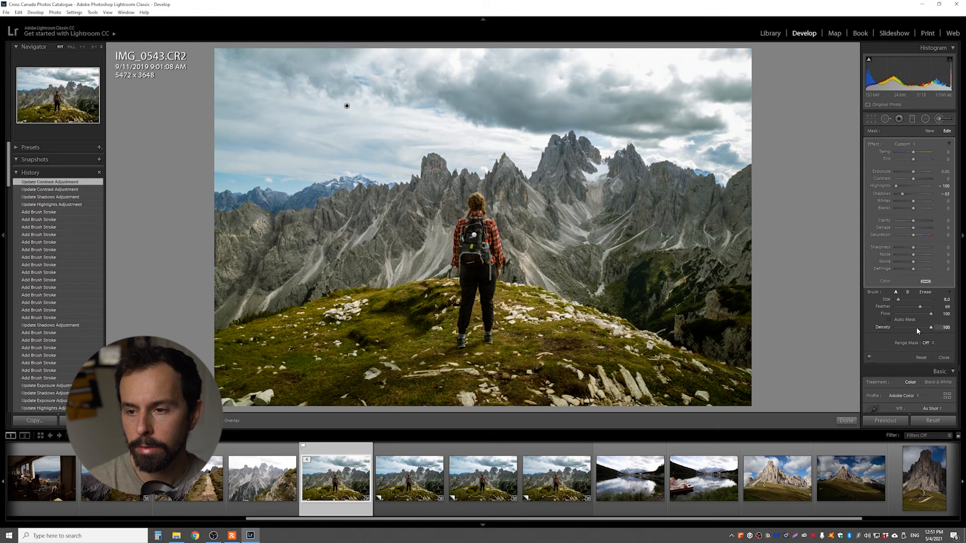
Close the adjustment brush and set the split toning saturation to 18 for highlights and 23 for shadows.
{"action": "key", "text": "k"}
{"action": "left_click_drag", "start_coordinate": [899, 260], "coordinate": [901, 261]}
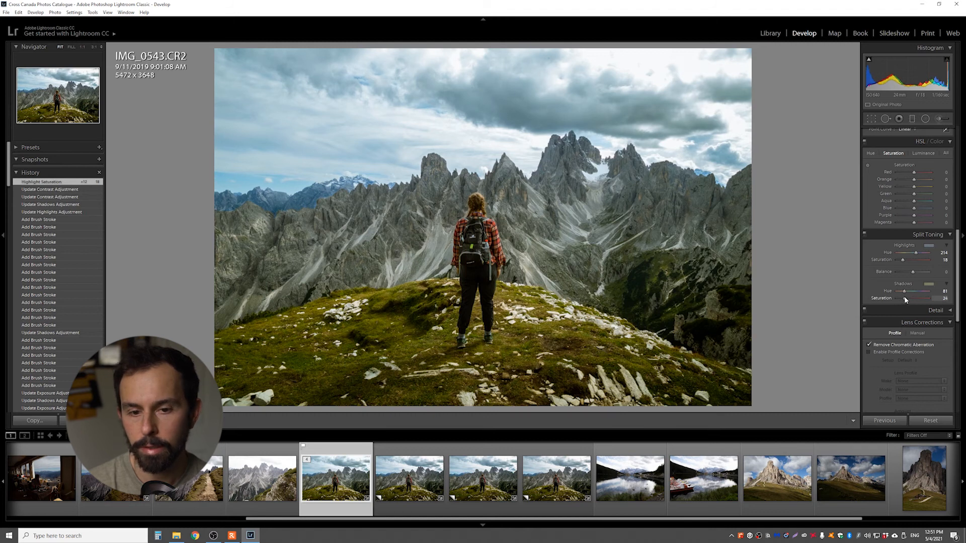
{"action": "left_click_drag", "start_coordinate": [904, 298], "coordinate": [904, 296]}
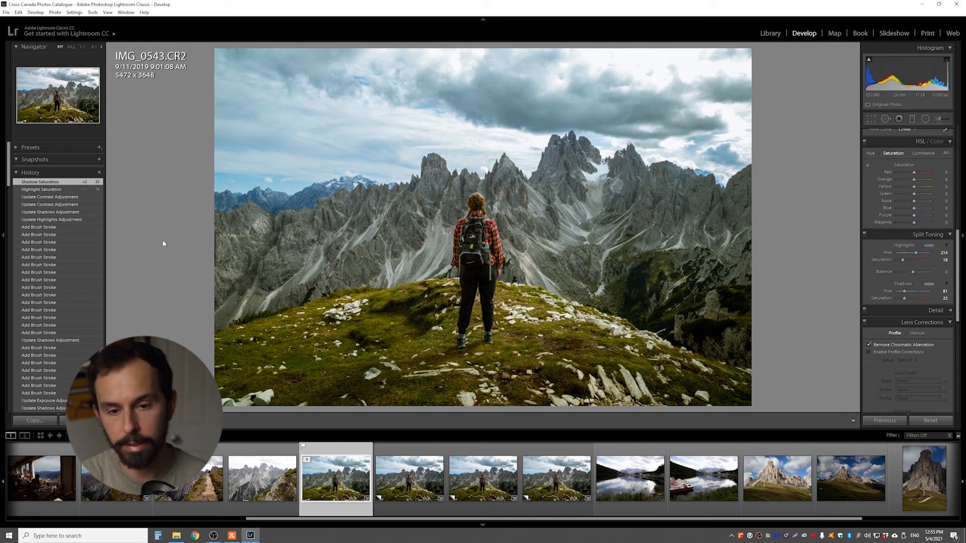
Review the edit in the side-by-side, split and top-to-bottom before/after comparisons, ending on the side-by-side one.
{"action": "key", "text": "y"}
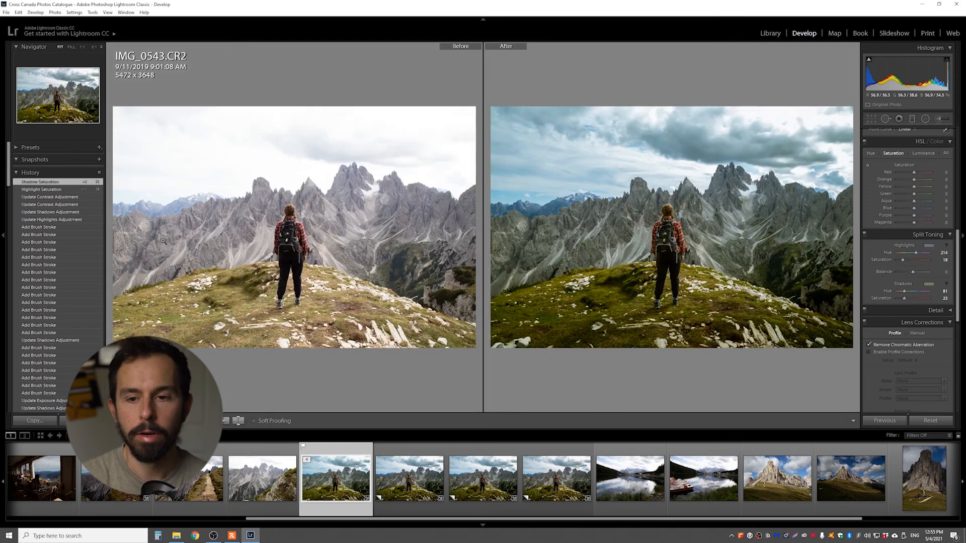
{"action": "key", "text": "shift+y"}
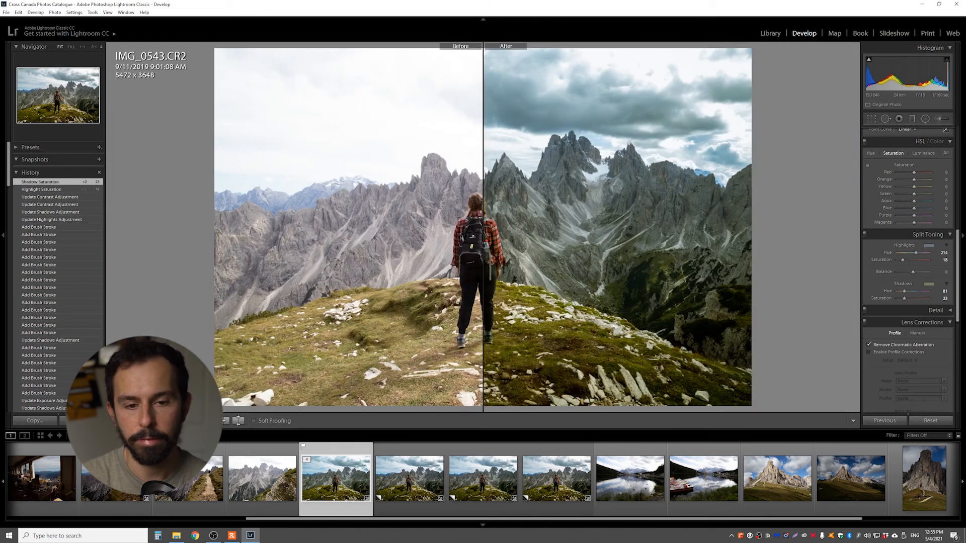
{"action": "key", "text": "alt+y"}
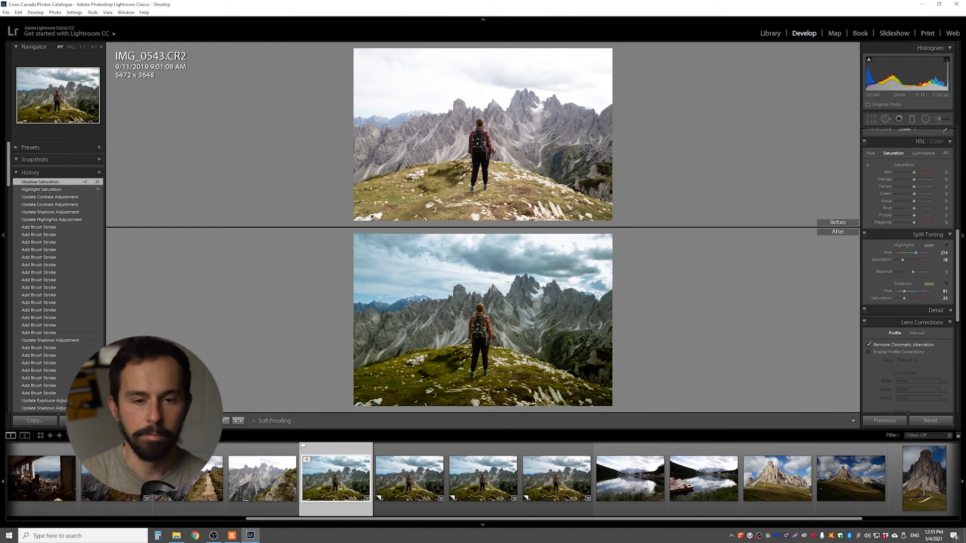
{"action": "key", "text": "shift+y"}
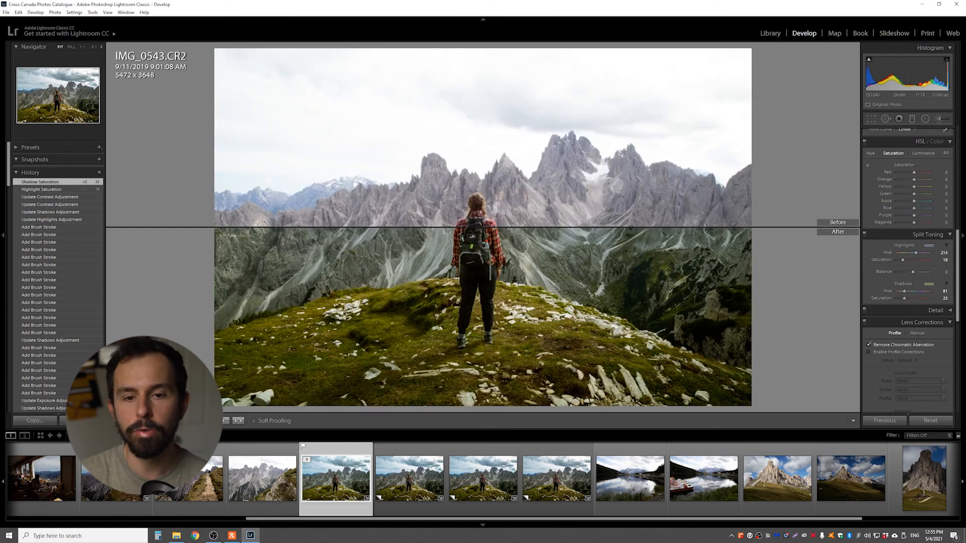
{"action": "left_click", "coordinate": [146, 421]}
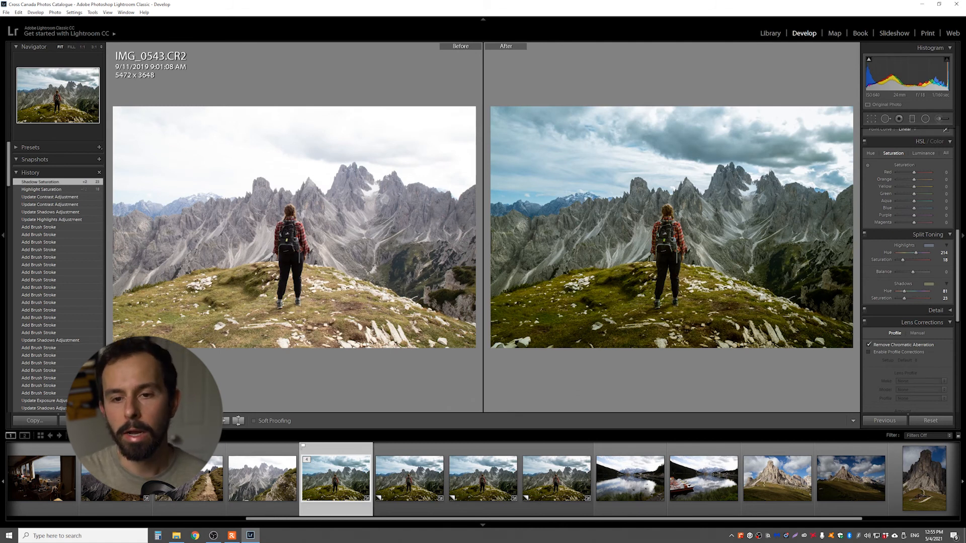